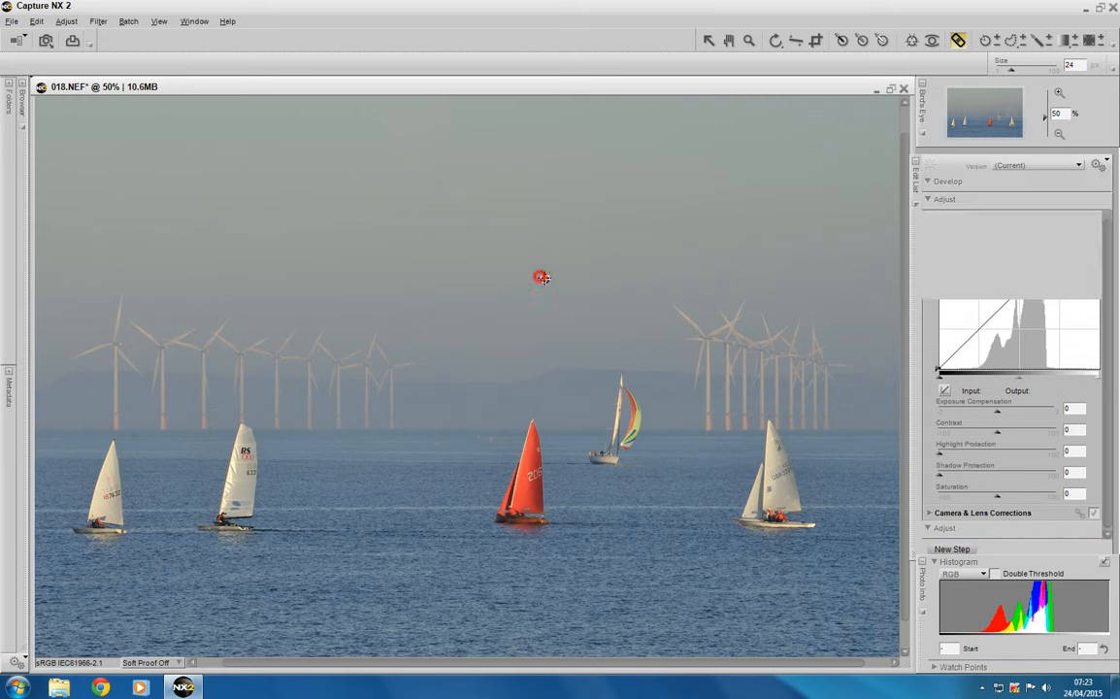
# - Remove the spots in the sky with the Auto Retouch Brush at size 24 px
pyautogui.click(439, 186)
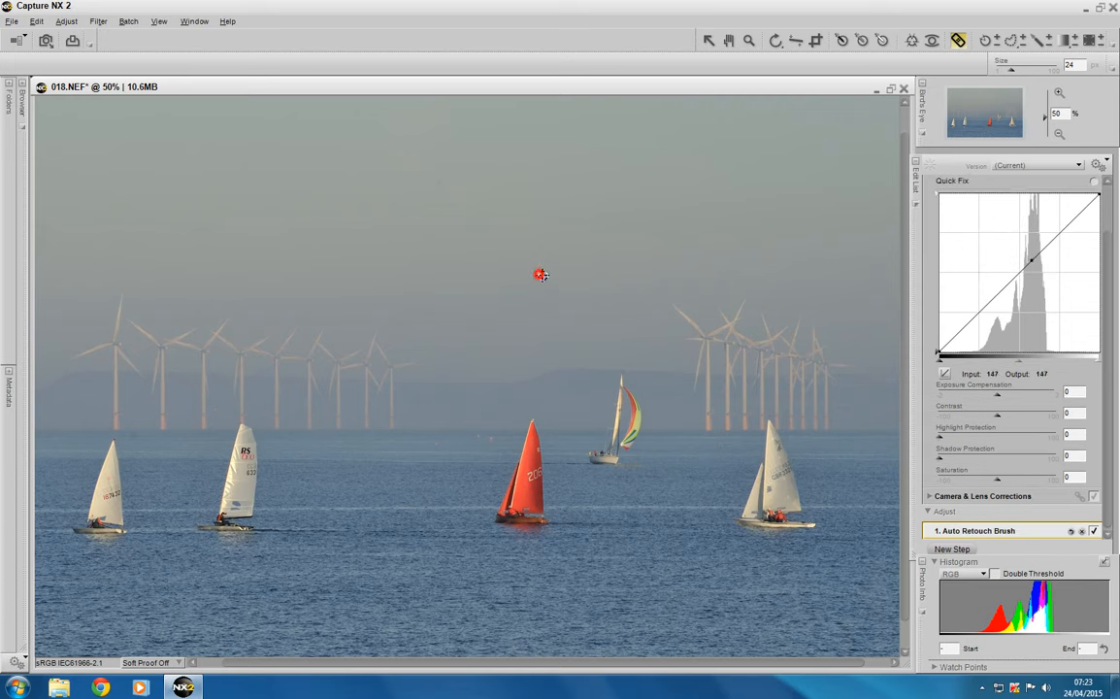
pyautogui.click(760, 305)
# - Cover the whole photo with a selection mask using the Fill tool at 100% opacity
pyautogui.click(989, 41)
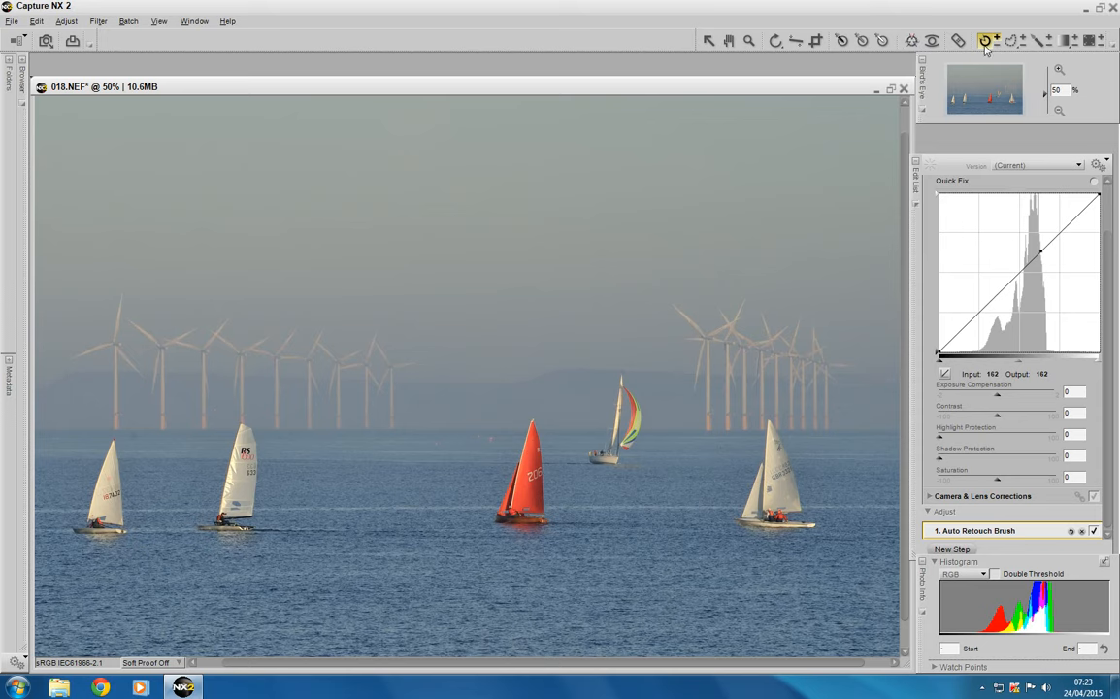
pyautogui.click(1038, 40)
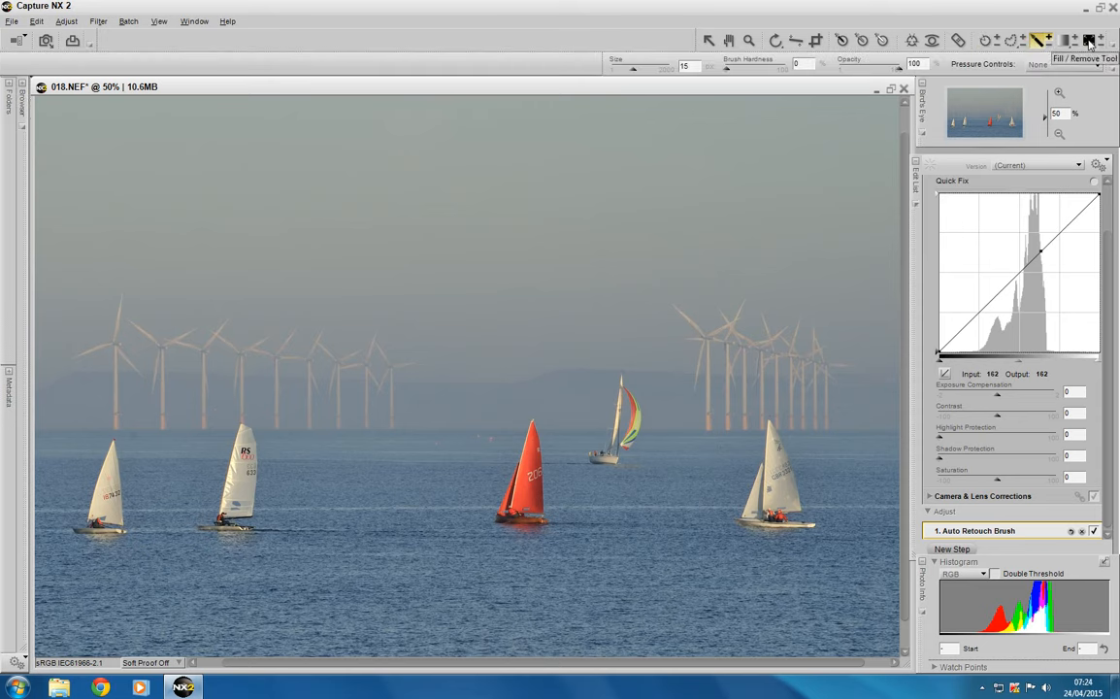
pyautogui.click(1089, 41)
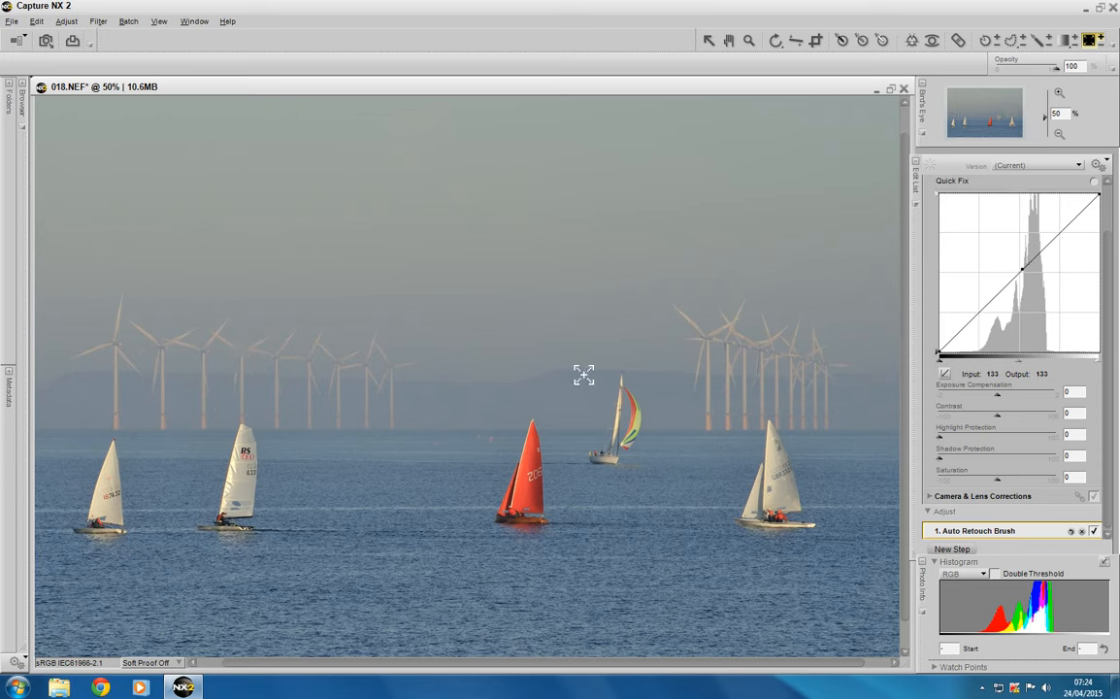
pyautogui.click(1101, 40)
pyautogui.click(531, 250)
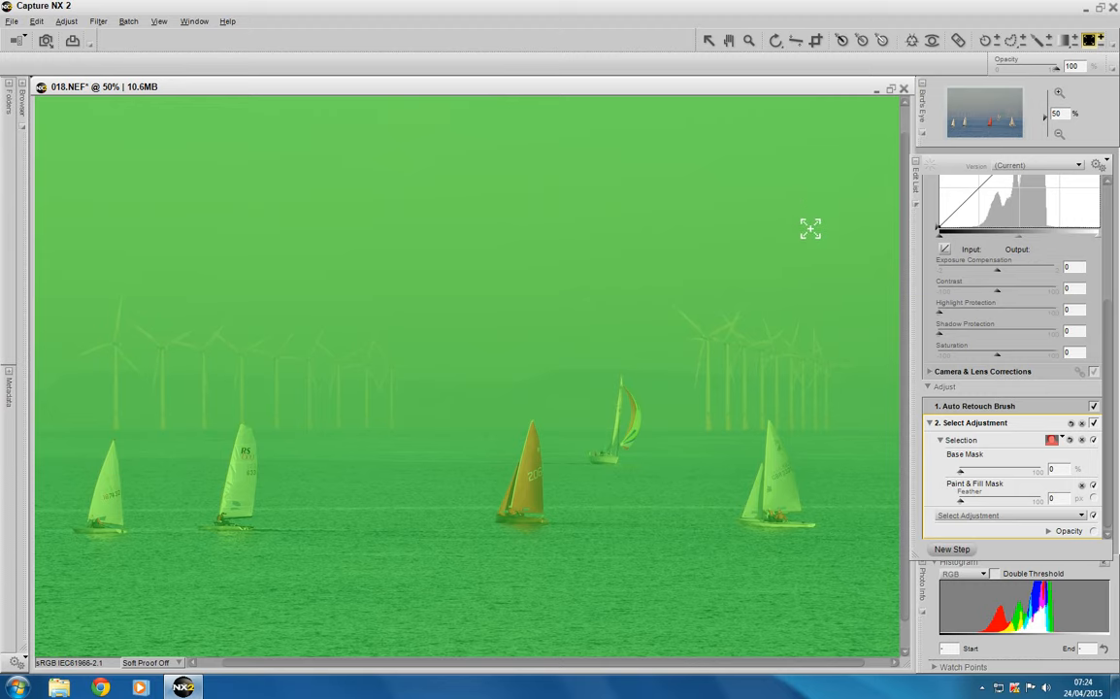
# - Erase the mask from the rightmost white sailboat's sails, hull and crew with a 15 px selection brush at 100% opacity
pyautogui.click(1059, 93)
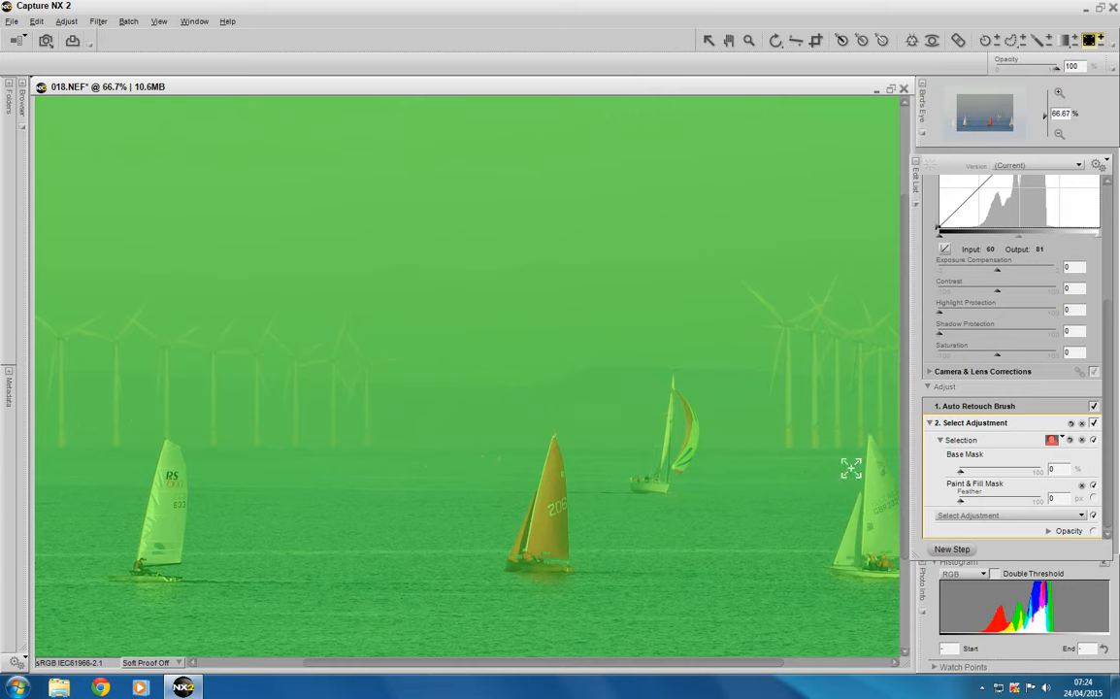
pyautogui.moveTo(737, 668); pyautogui.dragTo(840, 667)
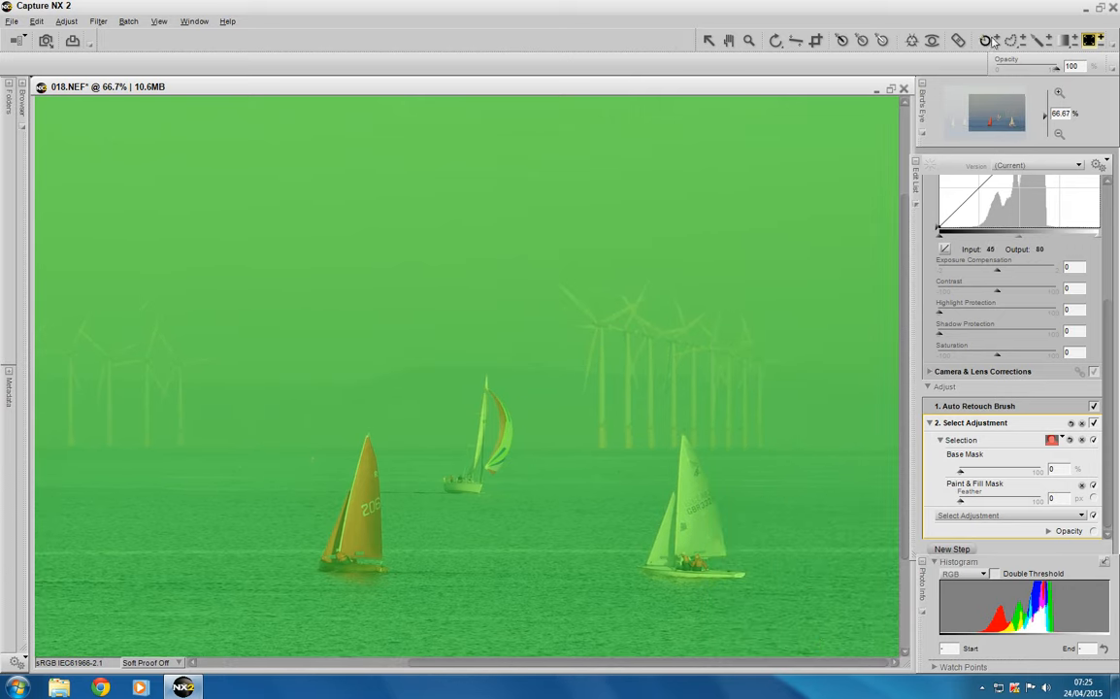
pyautogui.click(1045, 44)
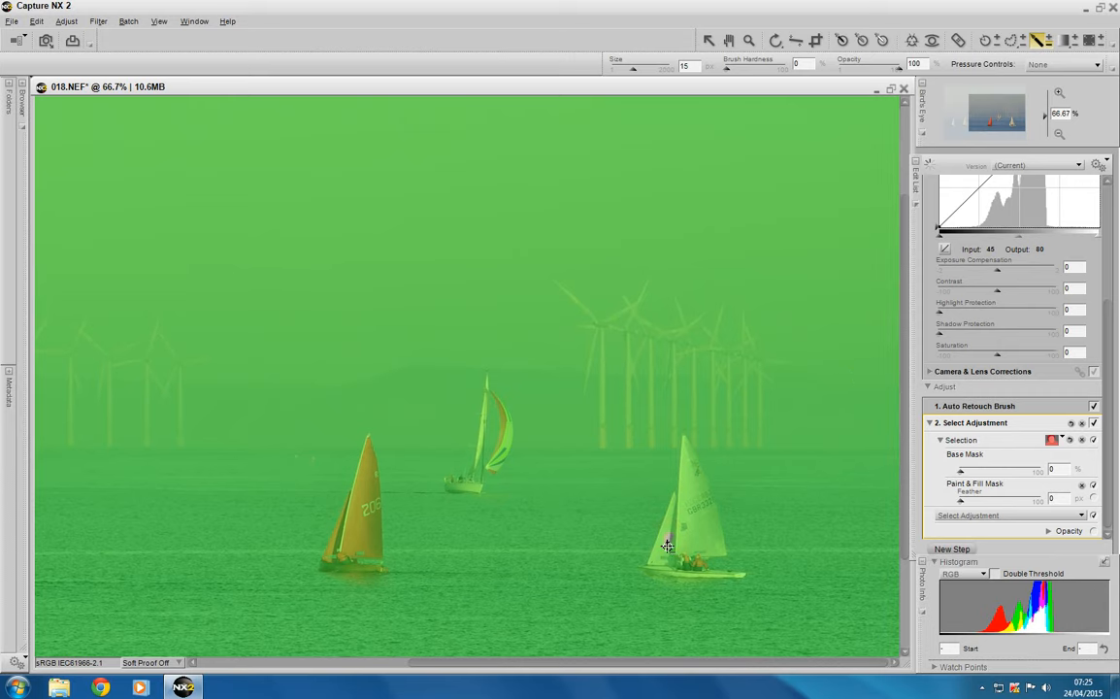
pyautogui.moveTo(674, 528)
pyautogui.mouseDown()
pyautogui.moveTo(680, 514)
pyautogui.moveTo(679, 540)
pyautogui.mouseUp()
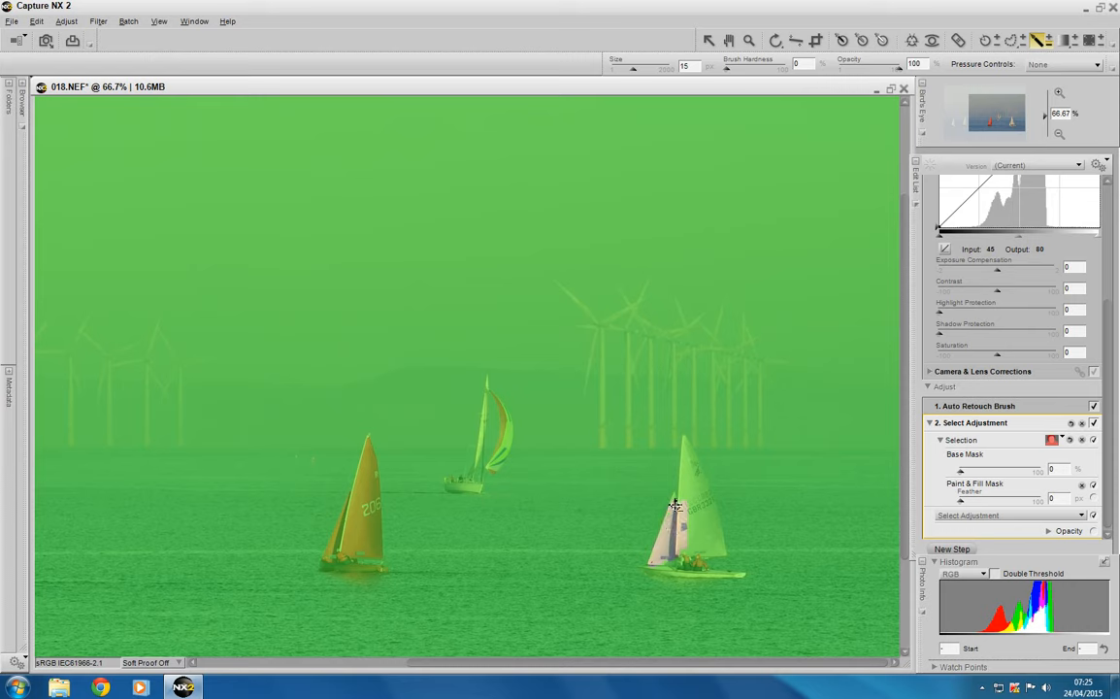
pyautogui.moveTo(676, 500); pyautogui.dragTo(674, 570)
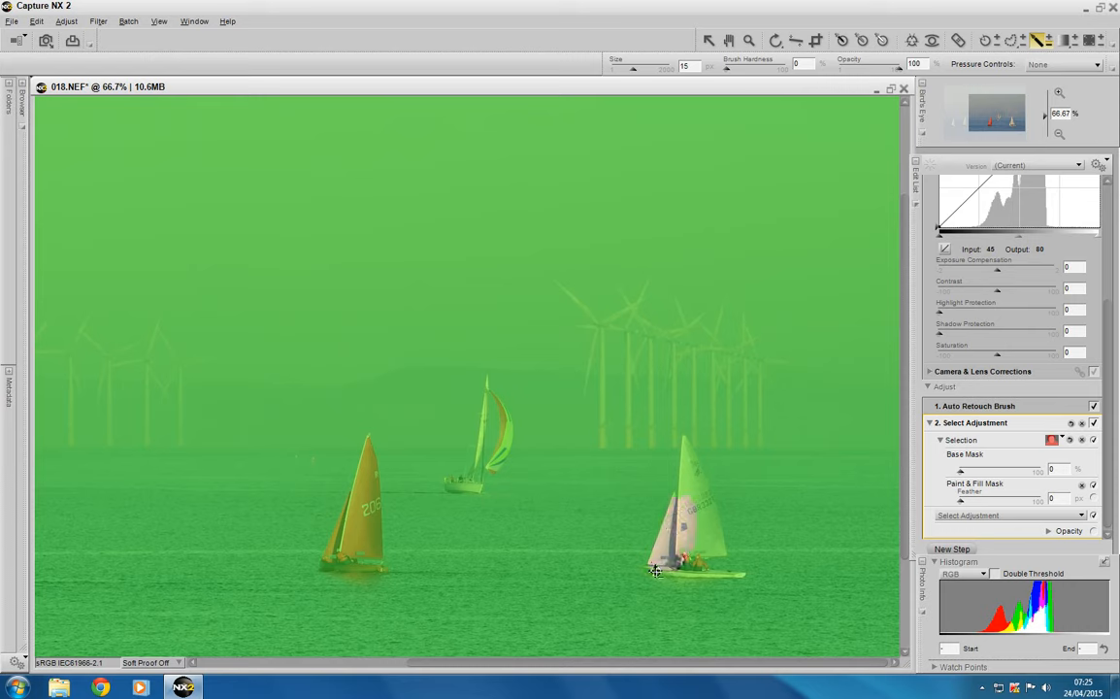
pyautogui.moveTo(659, 574)
pyautogui.mouseDown()
pyautogui.moveTo(746, 575)
pyautogui.moveTo(673, 573)
pyautogui.moveTo(682, 589)
pyautogui.moveTo(701, 587)
pyautogui.moveTo(702, 556)
pyautogui.mouseUp()
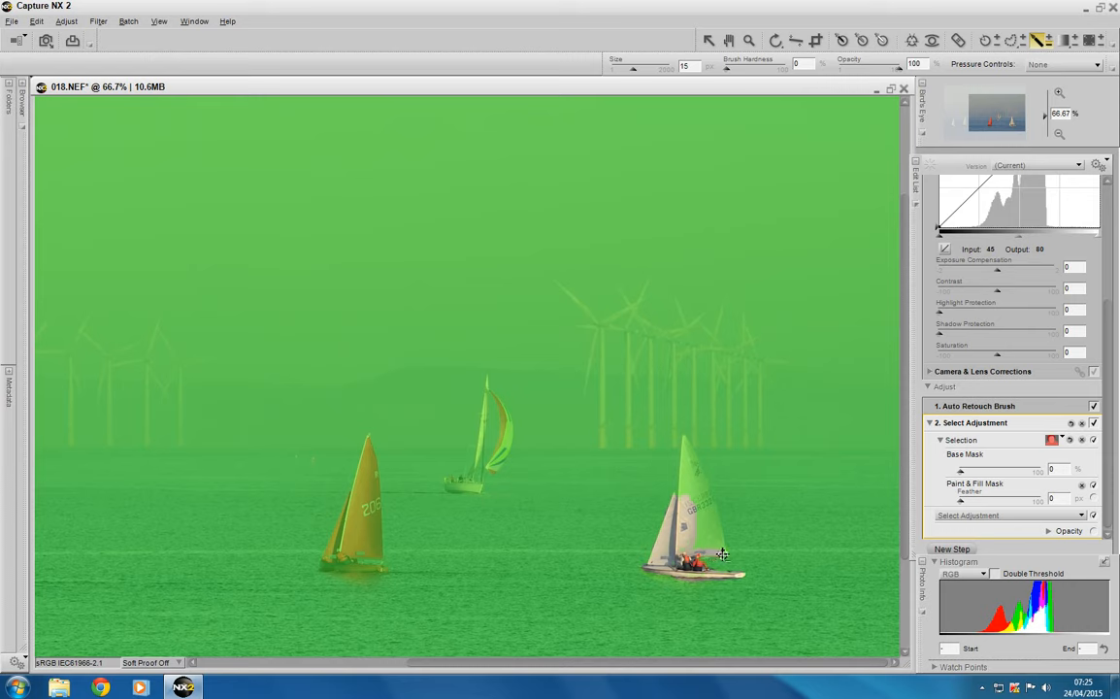
pyautogui.moveTo(721, 545)
pyautogui.mouseDown()
pyautogui.moveTo(711, 549)
pyautogui.moveTo(730, 565)
pyautogui.mouseUp()
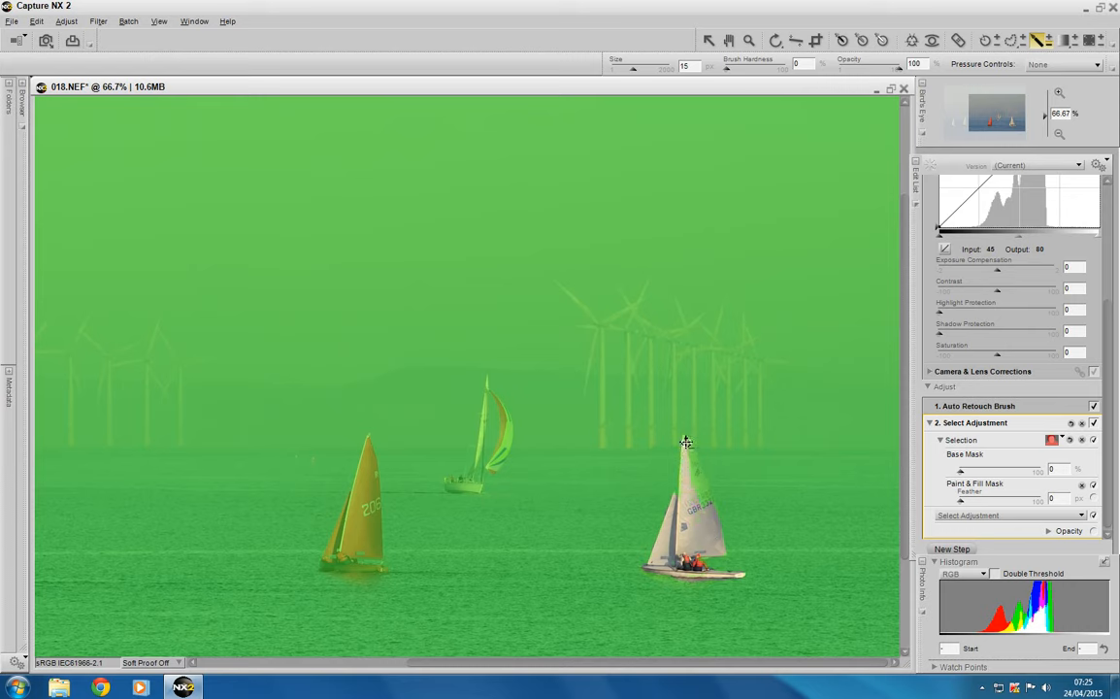
pyautogui.moveTo(685, 442); pyautogui.dragTo(710, 504)
# - Brush the mask off the red sailboat and the distant boat with the multicoloured sail
pyautogui.moveTo(349, 565)
pyautogui.mouseDown()
pyautogui.moveTo(375, 567)
pyautogui.moveTo(359, 569)
pyautogui.moveTo(335, 548)
pyautogui.moveTo(345, 510)
pyautogui.moveTo(342, 563)
pyautogui.moveTo(360, 527)
pyautogui.mouseUp()
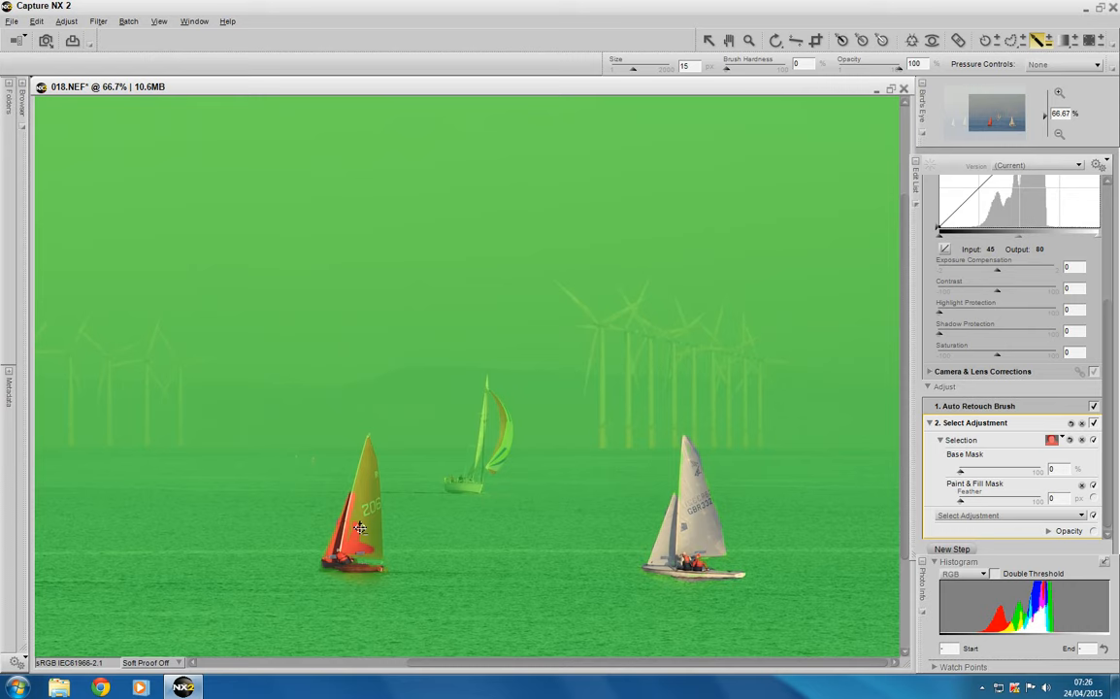
pyautogui.moveTo(367, 461)
pyautogui.mouseDown()
pyautogui.moveTo(356, 536)
pyautogui.moveTo(372, 454)
pyautogui.moveTo(382, 555)
pyautogui.moveTo(354, 553)
pyautogui.moveTo(381, 552)
pyautogui.moveTo(360, 542)
pyautogui.moveTo(369, 546)
pyautogui.moveTo(376, 516)
pyautogui.moveTo(383, 541)
pyautogui.moveTo(379, 552)
pyautogui.moveTo(361, 527)
pyautogui.moveTo(371, 463)
pyautogui.mouseUp()
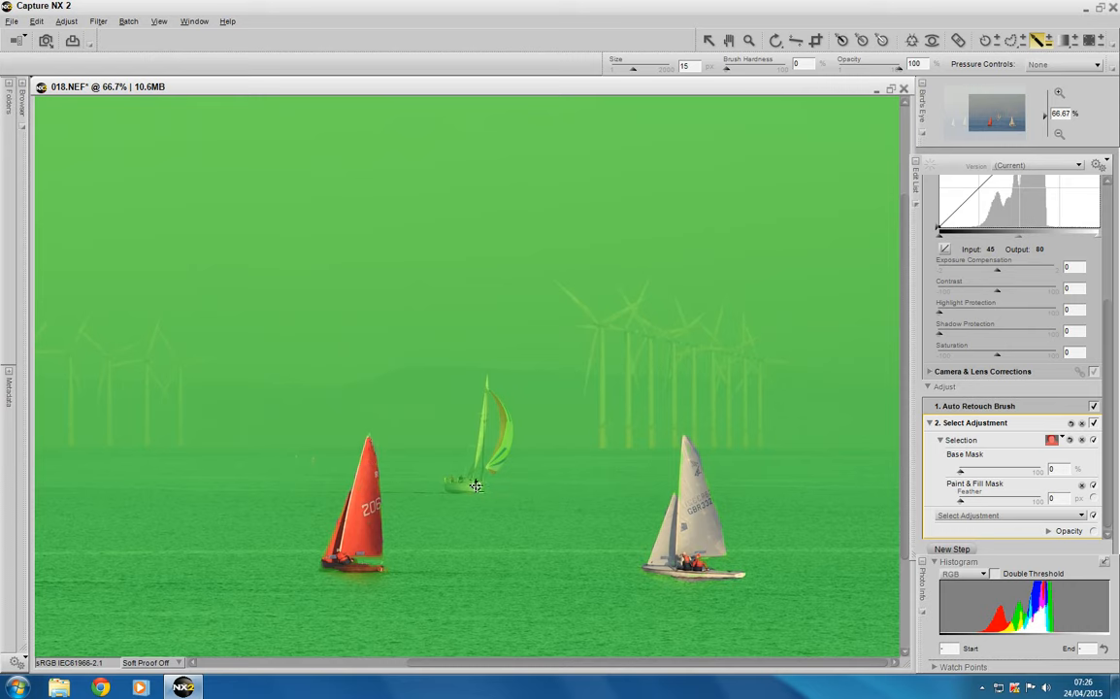
pyautogui.moveTo(479, 489)
pyautogui.mouseDown()
pyautogui.moveTo(453, 490)
pyautogui.moveTo(478, 488)
pyautogui.moveTo(502, 456)
pyautogui.moveTo(510, 433)
pyautogui.moveTo(496, 404)
pyautogui.moveTo(477, 460)
pyautogui.mouseUp()
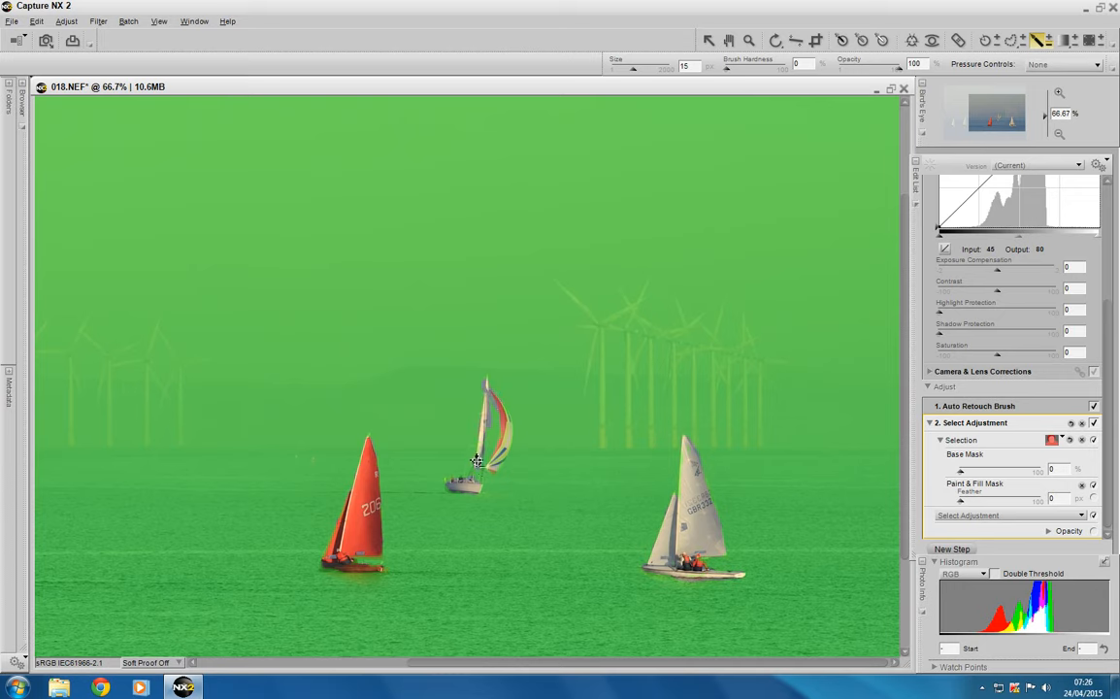
# - Brush the mask off the two white sailboats at the left of the photo, including sails, hulls and crew
pyautogui.moveTo(545, 668); pyautogui.dragTo(308, 667)
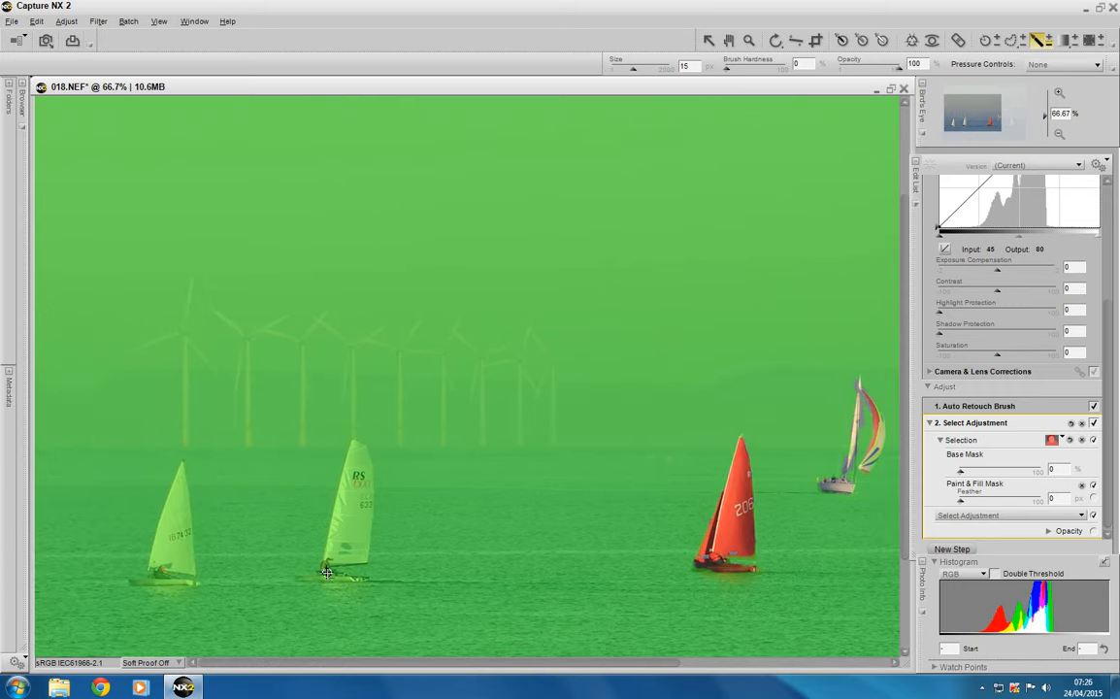
pyautogui.moveTo(327, 572)
pyautogui.mouseDown()
pyautogui.moveTo(355, 579)
pyautogui.moveTo(310, 581)
pyautogui.moveTo(326, 580)
pyautogui.moveTo(353, 448)
pyautogui.moveTo(369, 486)
pyautogui.mouseUp()
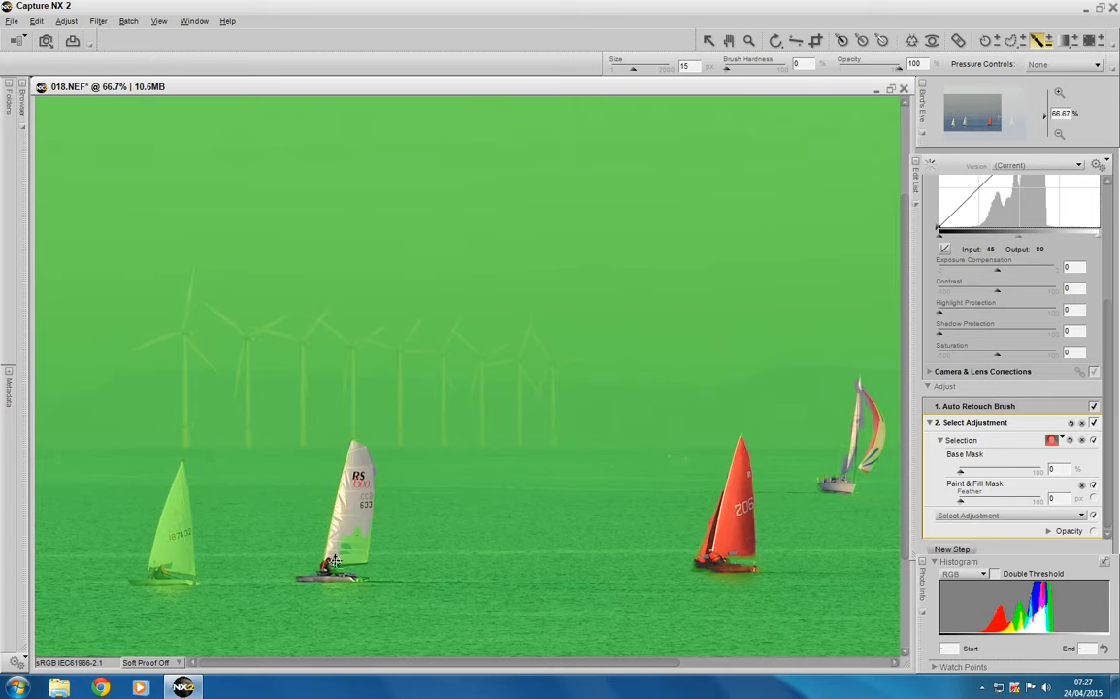
pyautogui.moveTo(358, 560)
pyautogui.mouseDown()
pyautogui.moveTo(355, 546)
pyautogui.moveTo(342, 557)
pyautogui.mouseUp()
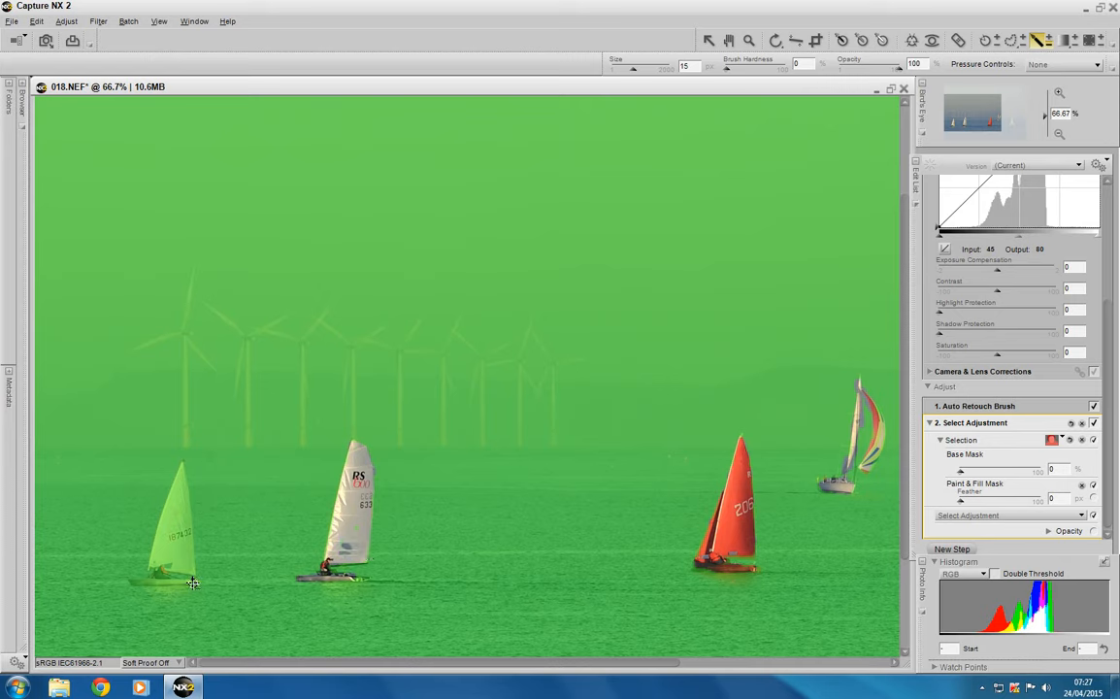
pyautogui.moveTo(193, 582)
pyautogui.mouseDown()
pyautogui.moveTo(136, 584)
pyautogui.moveTo(159, 584)
pyautogui.moveTo(161, 563)
pyautogui.moveTo(194, 575)
pyautogui.moveTo(187, 534)
pyautogui.moveTo(170, 563)
pyautogui.moveTo(190, 565)
pyautogui.moveTo(156, 564)
pyautogui.mouseUp()
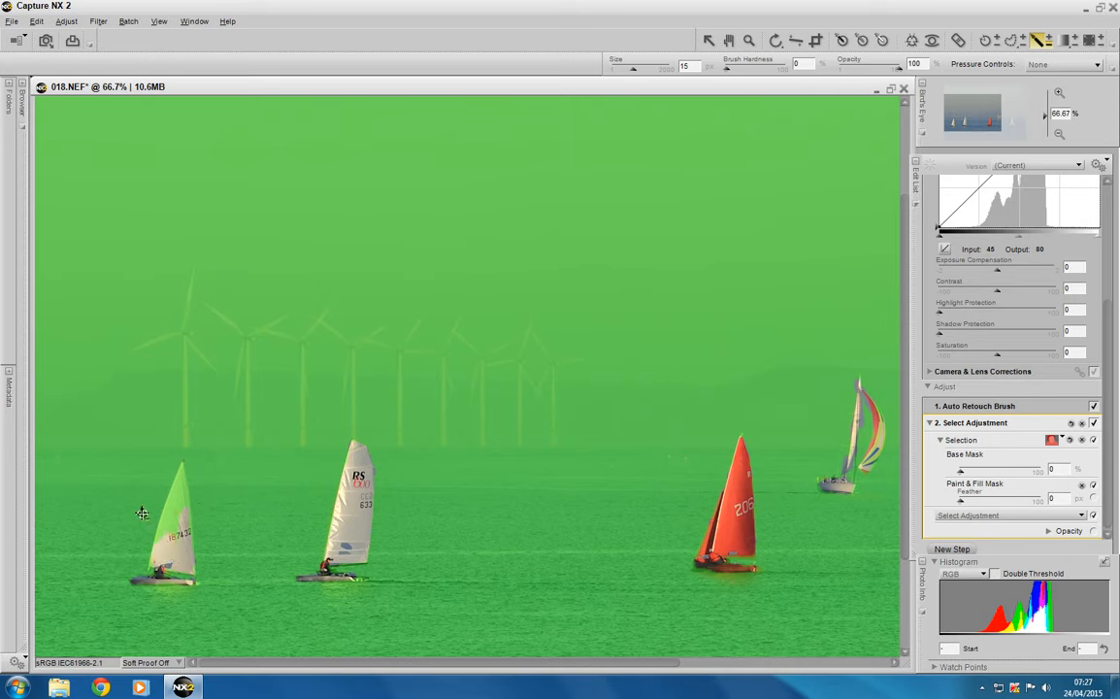
pyautogui.moveTo(178, 548)
pyautogui.mouseDown()
pyautogui.moveTo(167, 538)
pyautogui.moveTo(186, 520)
pyautogui.moveTo(189, 540)
pyautogui.moveTo(183, 483)
pyautogui.moveTo(161, 558)
pyautogui.mouseUp()
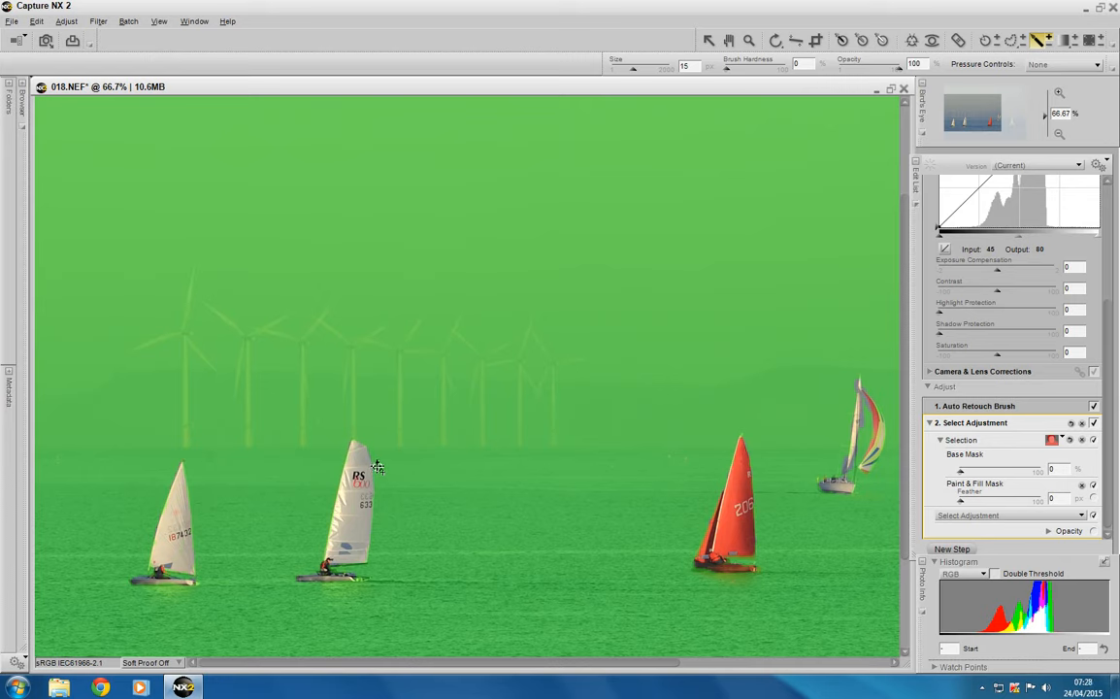
# - Touch up the mask edges around the white RS-marked sail and the red sail with the selection brush
pyautogui.click(345, 445)
pyautogui.click(702, 519)
pyautogui.moveTo(641, 664); pyautogui.dragTo(764, 664)
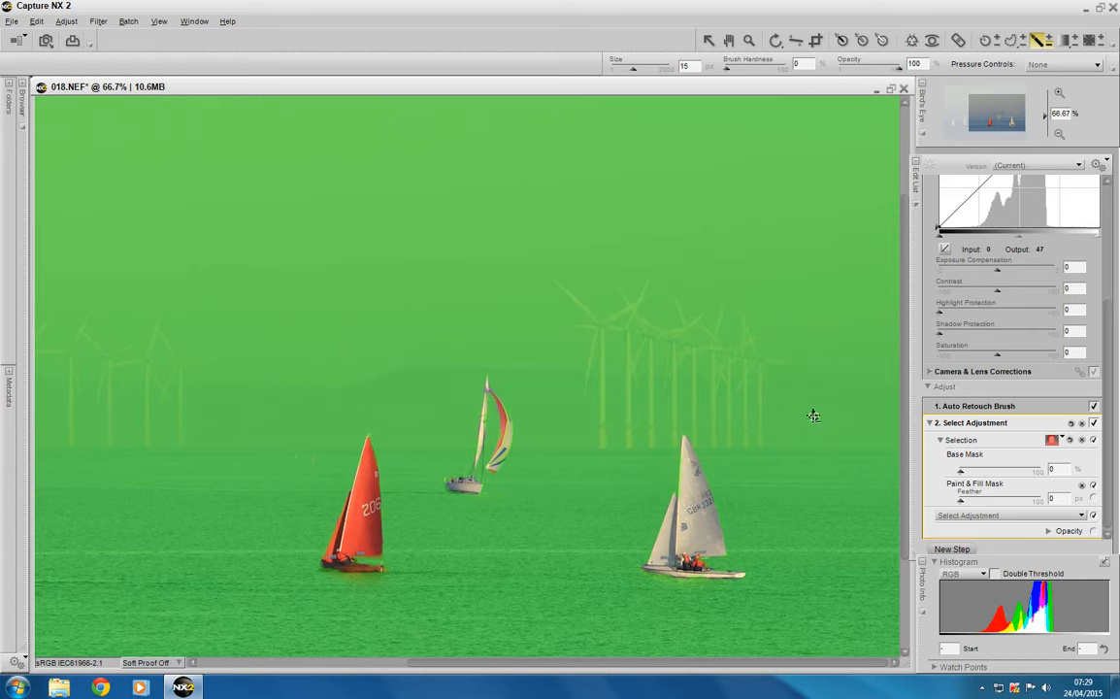
pyautogui.click(1059, 135)
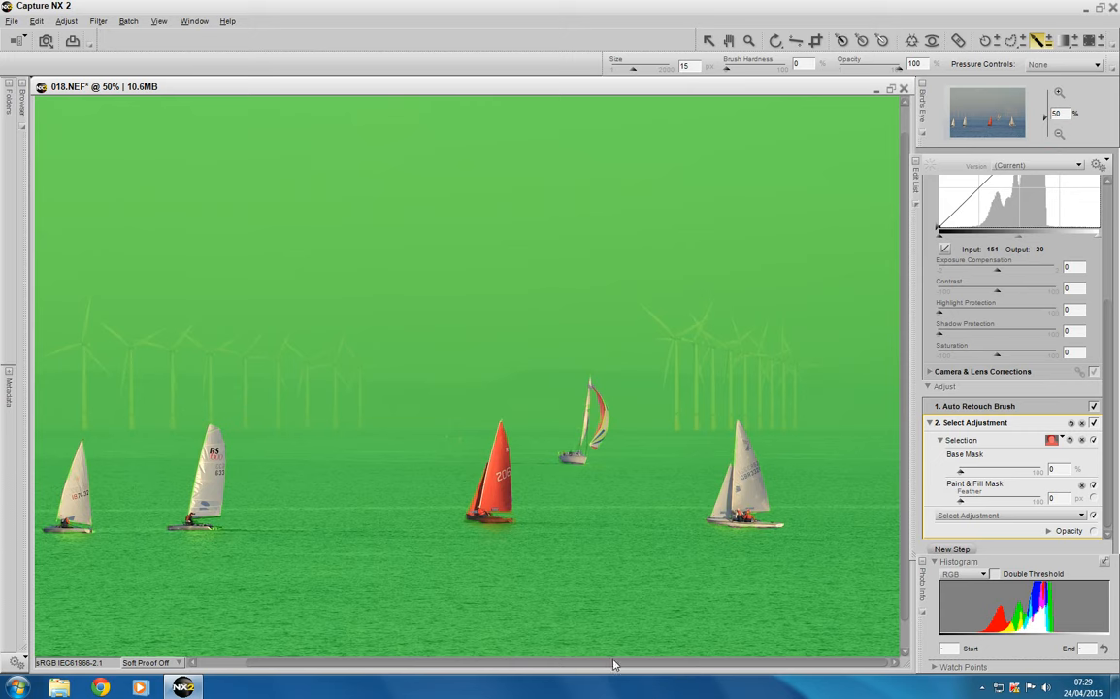
pyautogui.moveTo(614, 665); pyautogui.dragTo(585, 669)
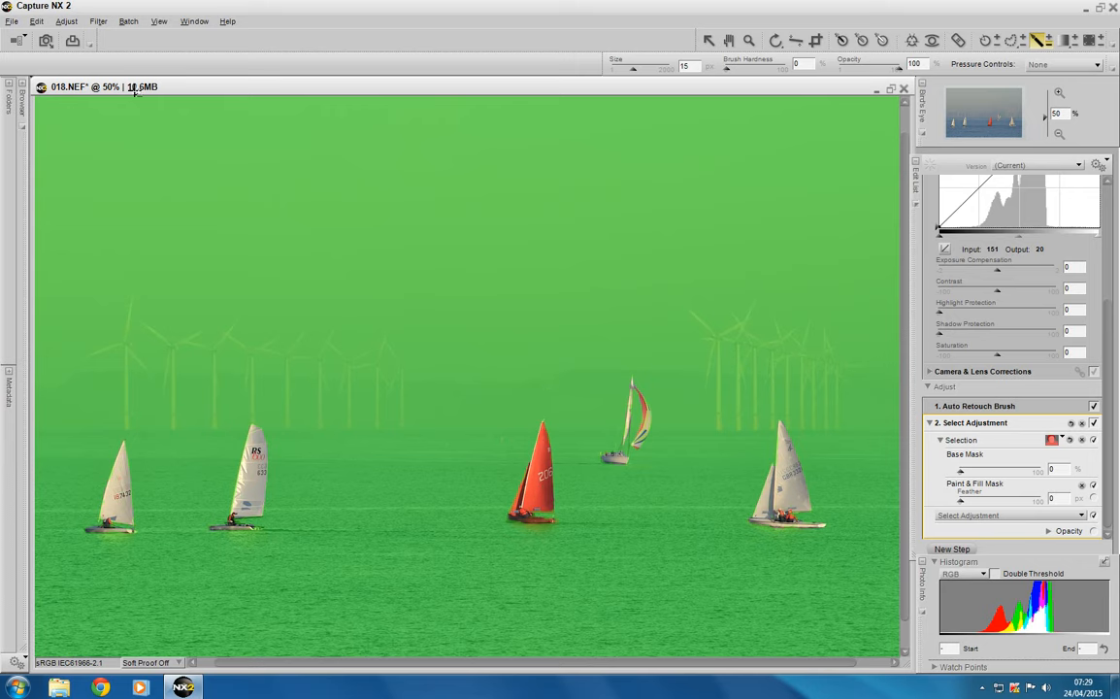
# - Apply a Contrast / Brightness adjustment to the masked sky and sea
pyautogui.click(66, 23)
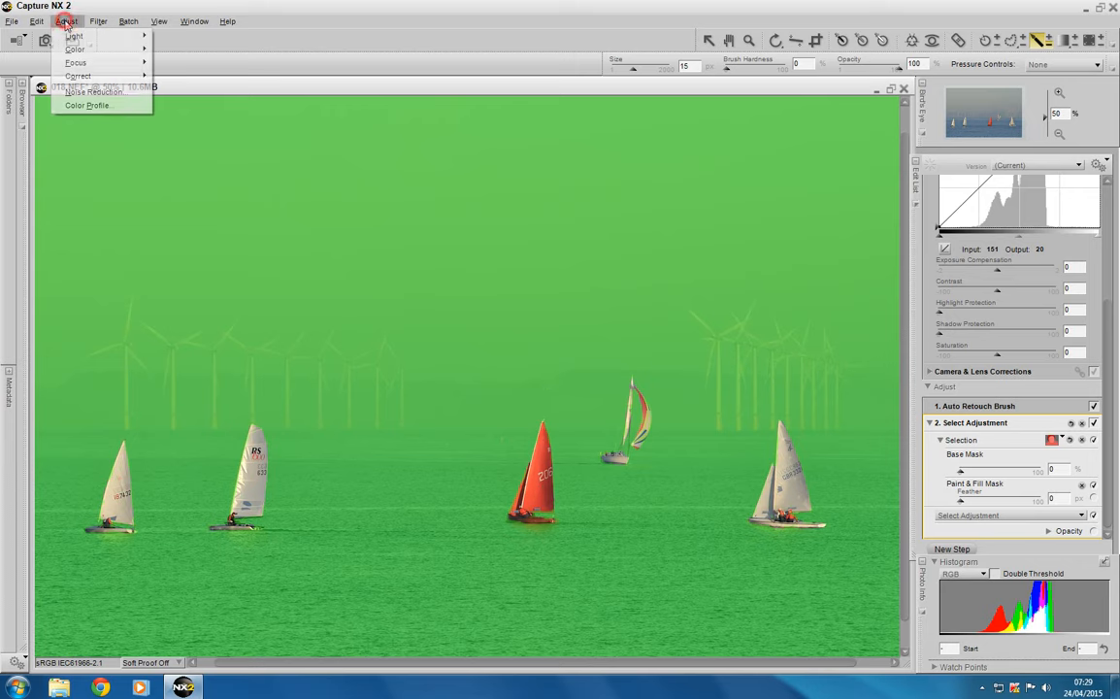
pyautogui.click(73, 37)
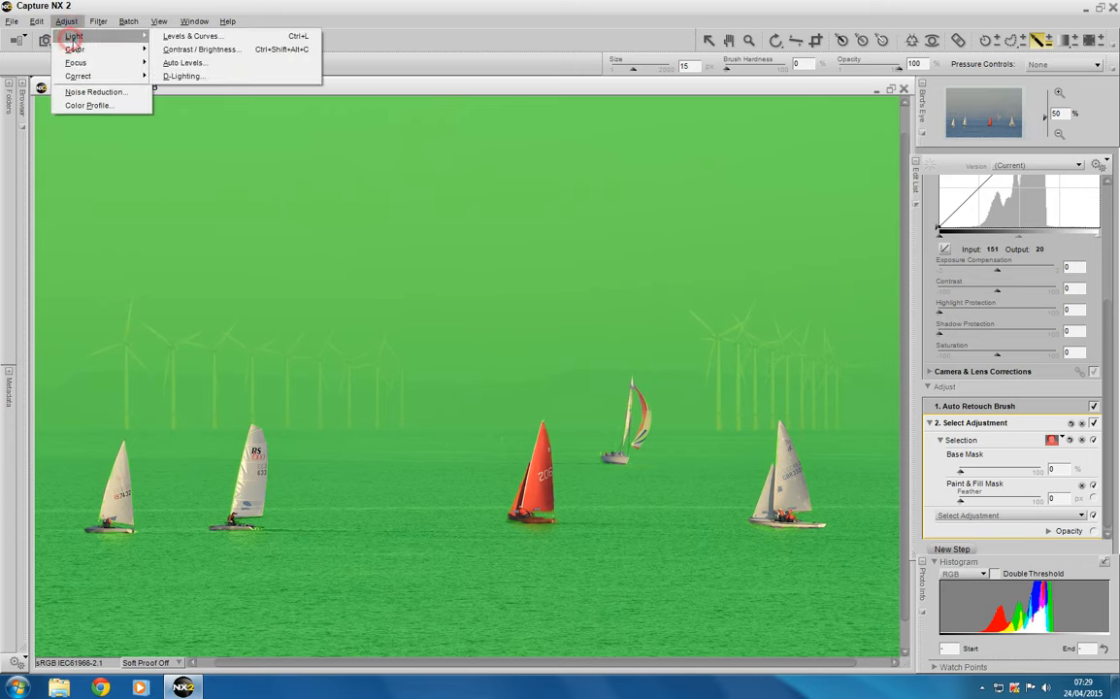
pyautogui.click(182, 50)
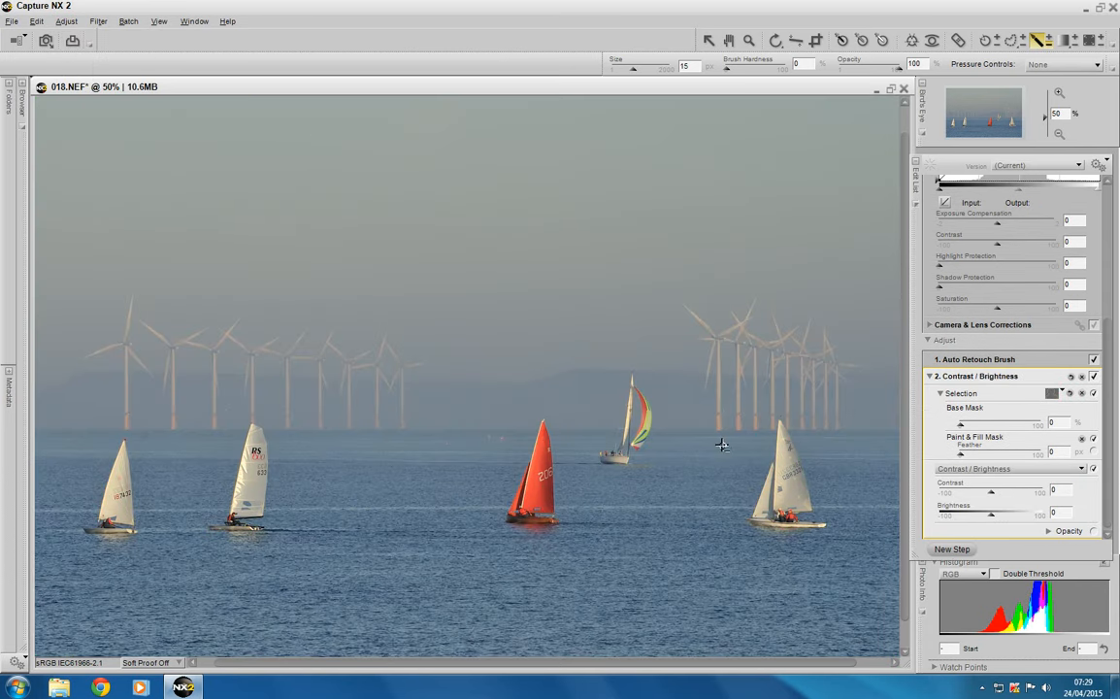
# - Try contrast 7 and brightness about -13 on the masked background, and return both values to 0
pyautogui.click(991, 495)
pyautogui.moveTo(991, 495); pyautogui.dragTo(995, 497)
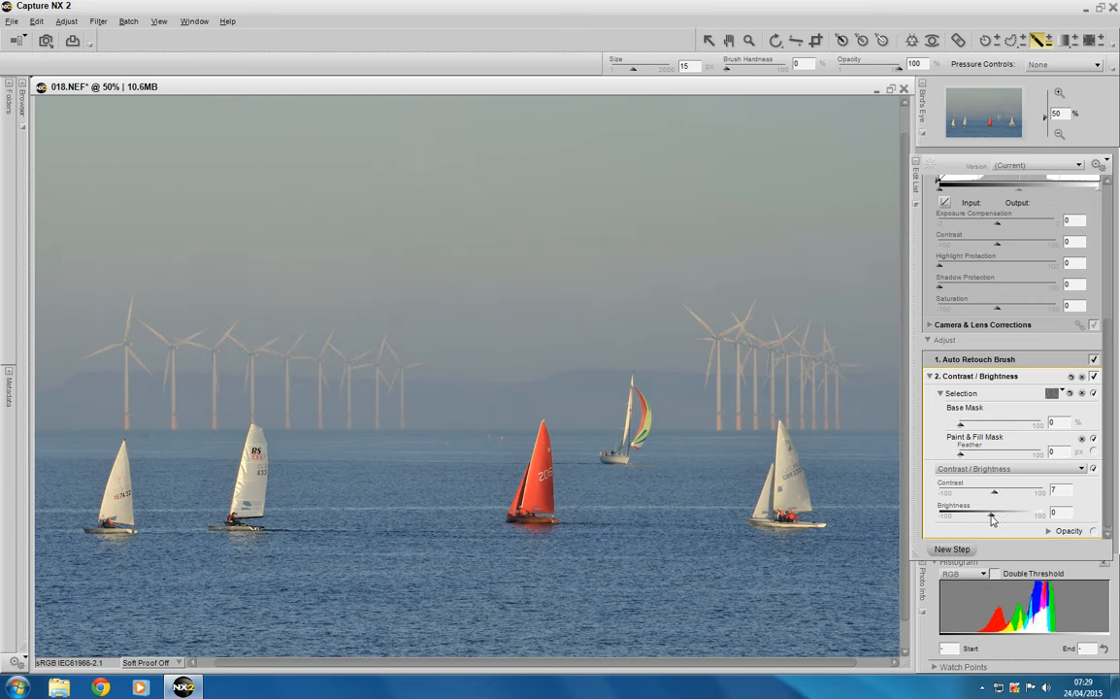
pyautogui.moveTo(990, 519); pyautogui.dragTo(987, 519)
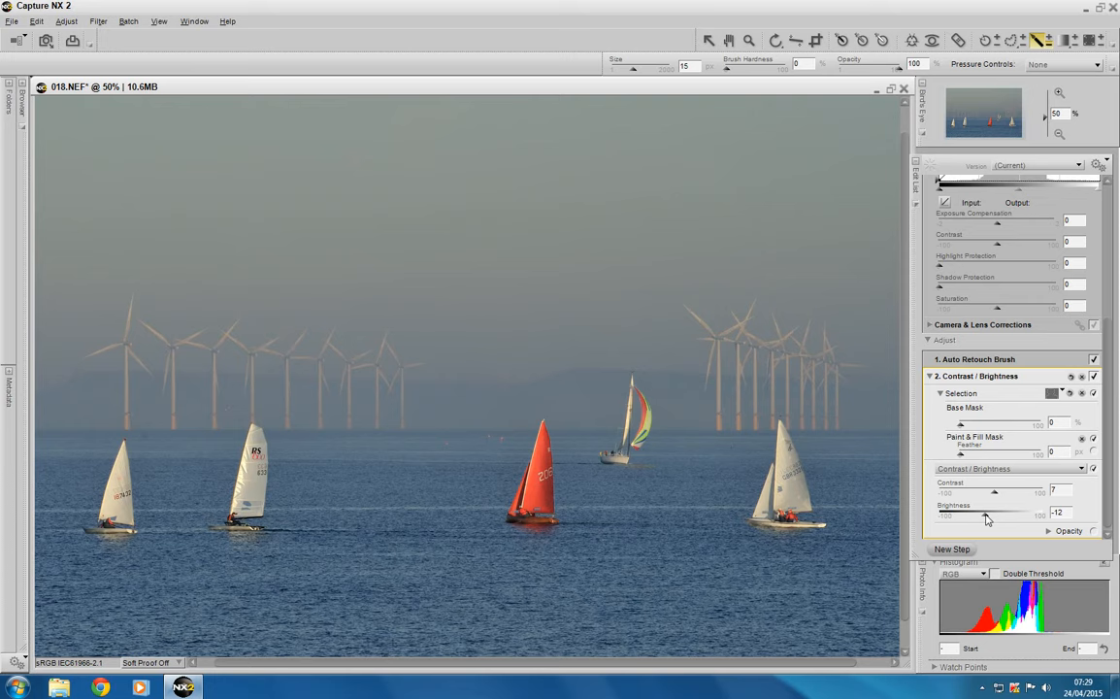
pyautogui.moveTo(986, 519); pyautogui.dragTo(982, 519)
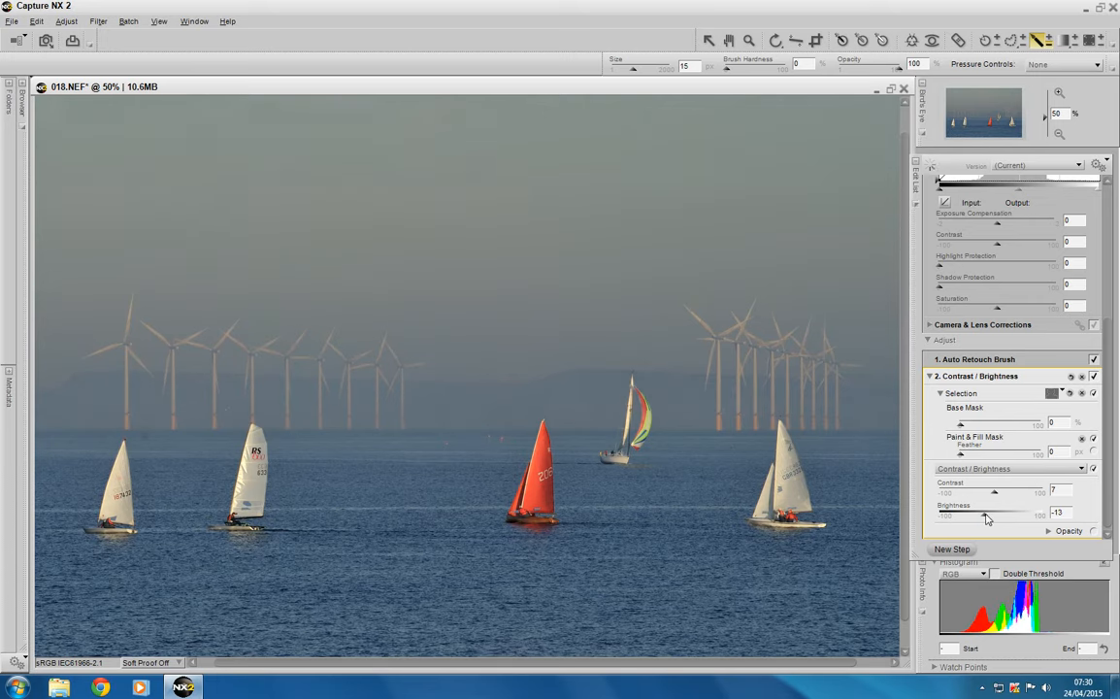
pyautogui.moveTo(981, 517); pyautogui.dragTo(990, 518)
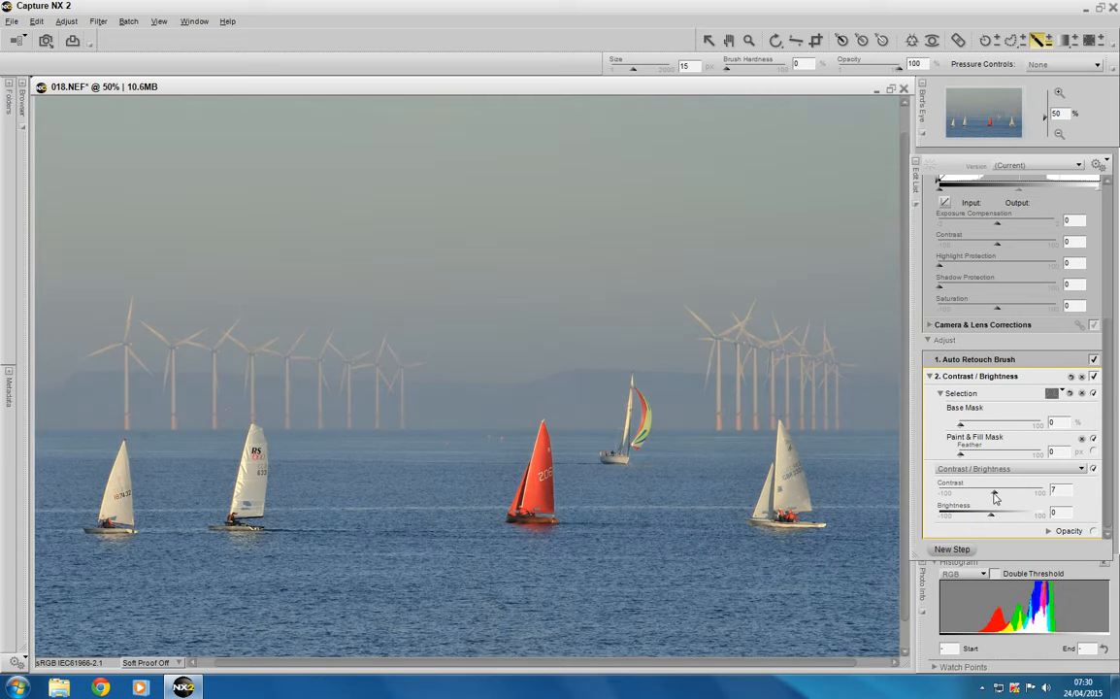
pyautogui.moveTo(995, 497); pyautogui.dragTo(992, 497)
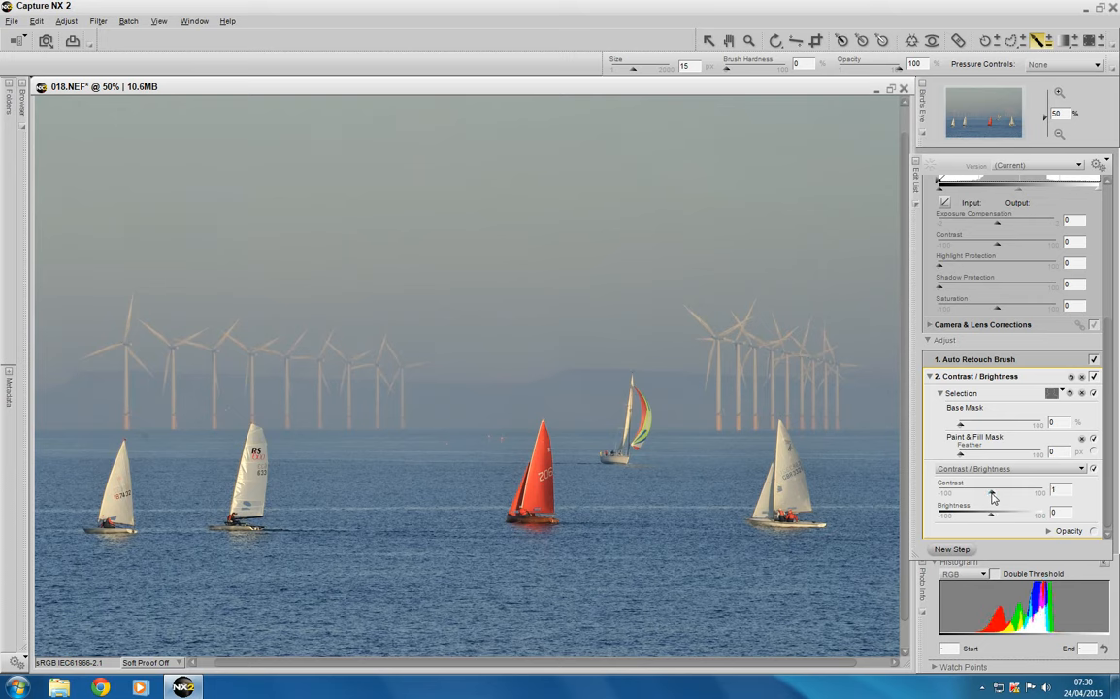
# - Add a new adjustment step to the edit list
pyautogui.click(962, 546)
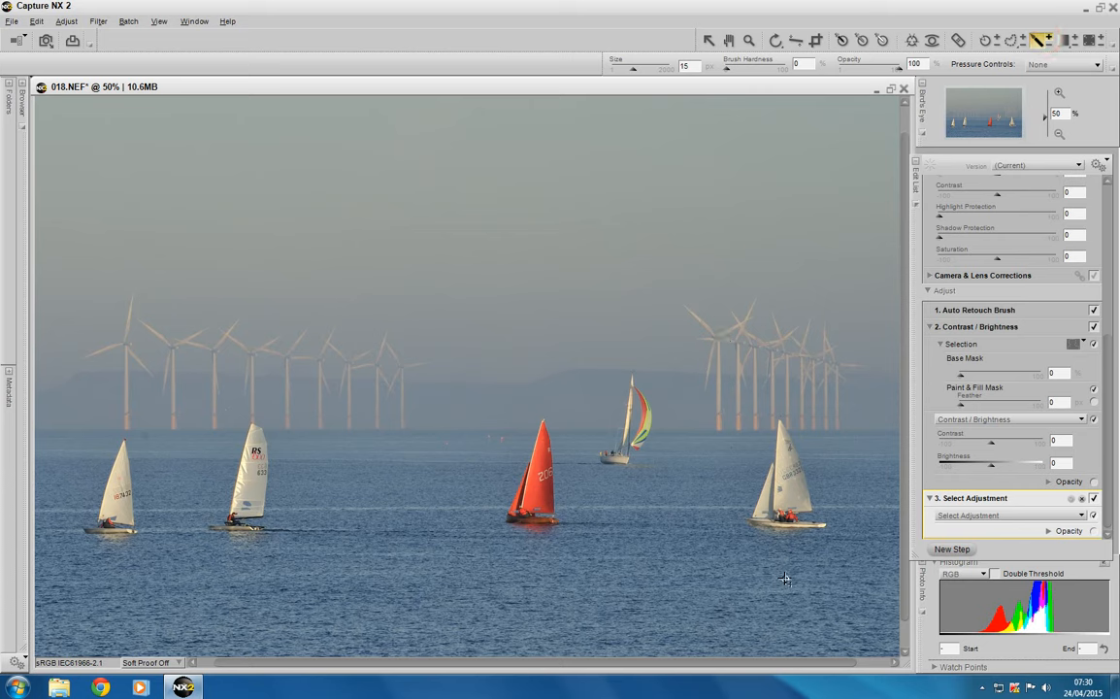
# - Try brushing a selection onto the water beneath the rightmost white sailboat, and undo the brush strokes
pyautogui.moveTo(790, 533)
pyautogui.mouseDown()
pyautogui.moveTo(801, 533)
pyautogui.moveTo(757, 530)
pyautogui.mouseUp()
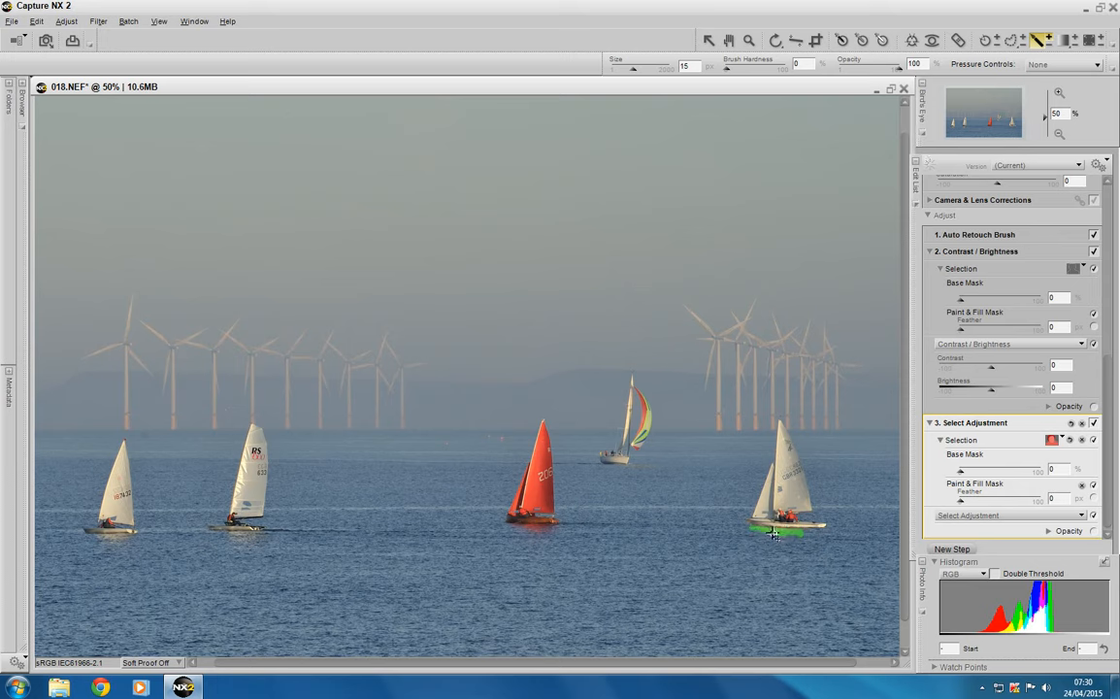
pyautogui.click(36, 21)
pyautogui.click(31, 35)
pyautogui.click(36, 20)
pyautogui.click(43, 36)
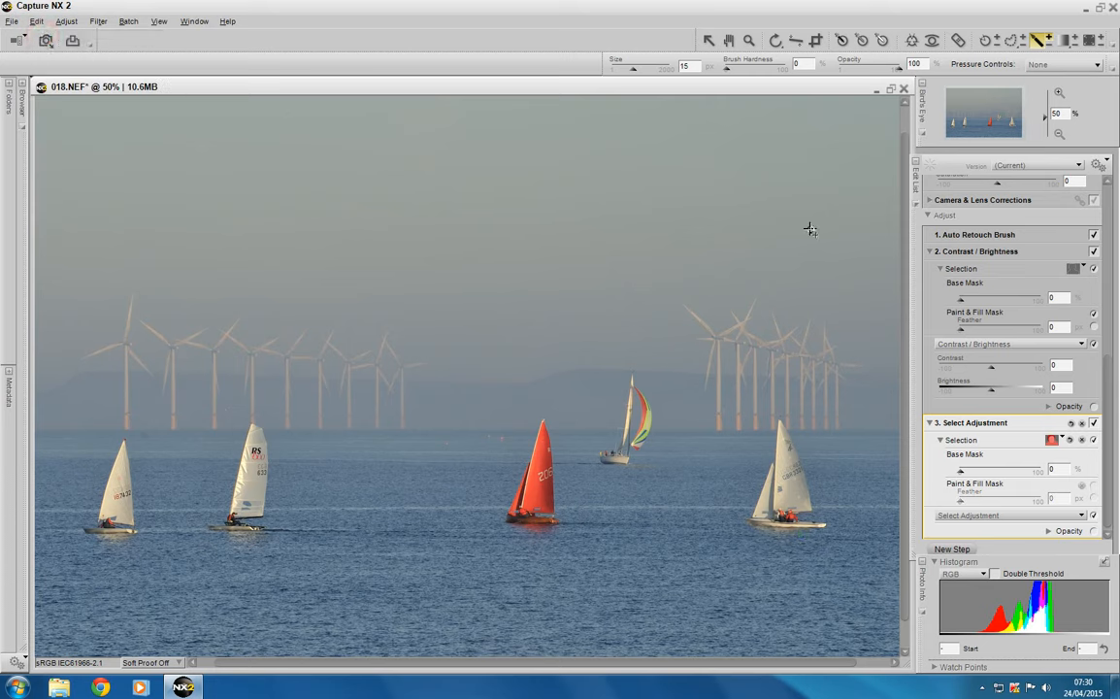
# - Apply a Contrast / Brightness adjustment in the third edit step and set its brightness to -16
pyautogui.click(62, 23)
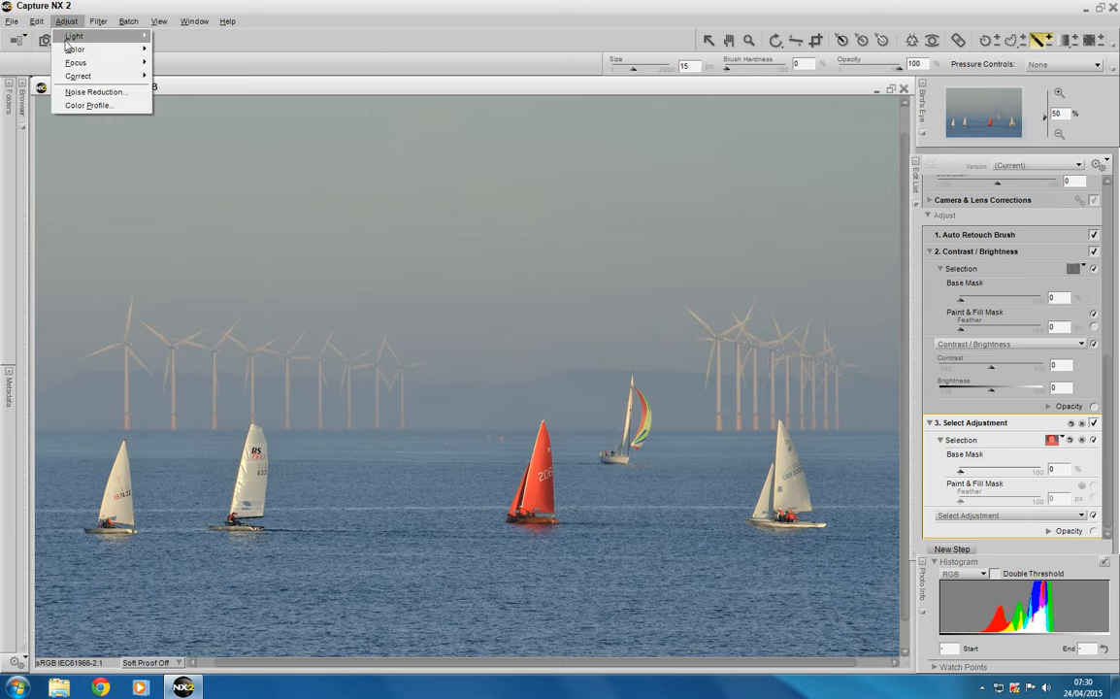
pyautogui.moveTo(64, 36)
pyautogui.click(207, 53)
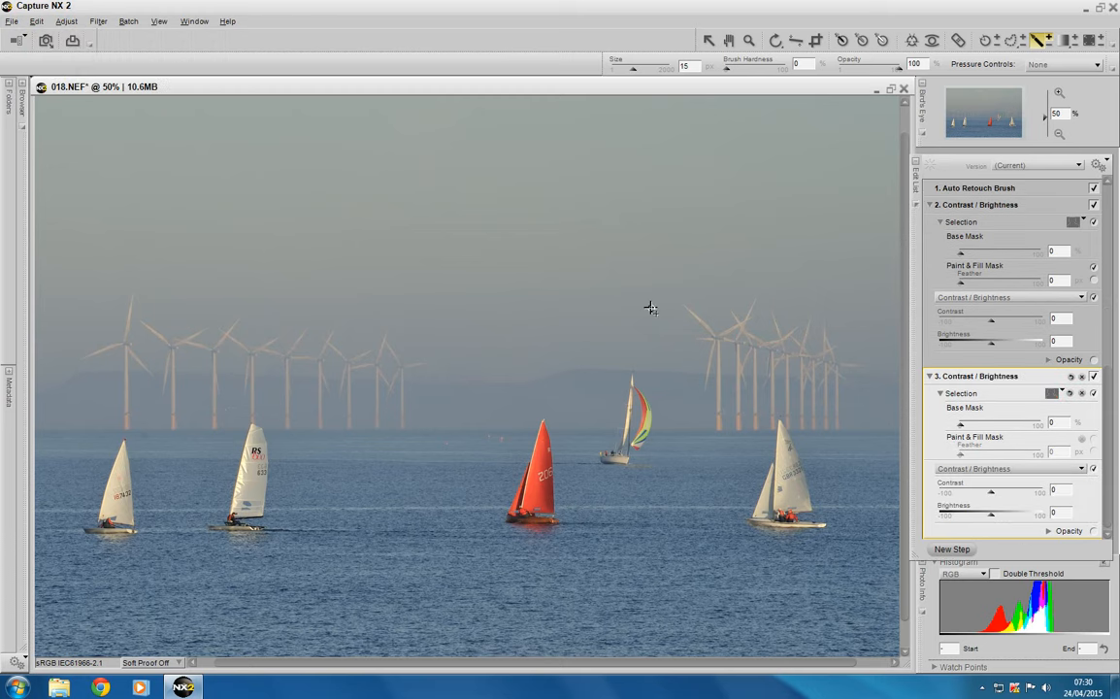
pyautogui.moveTo(990, 517); pyautogui.dragTo(957, 525)
# - Try adding a fourth edit step and lowering the third step's brightness to -21, and undo both changes
pyautogui.click(951, 550)
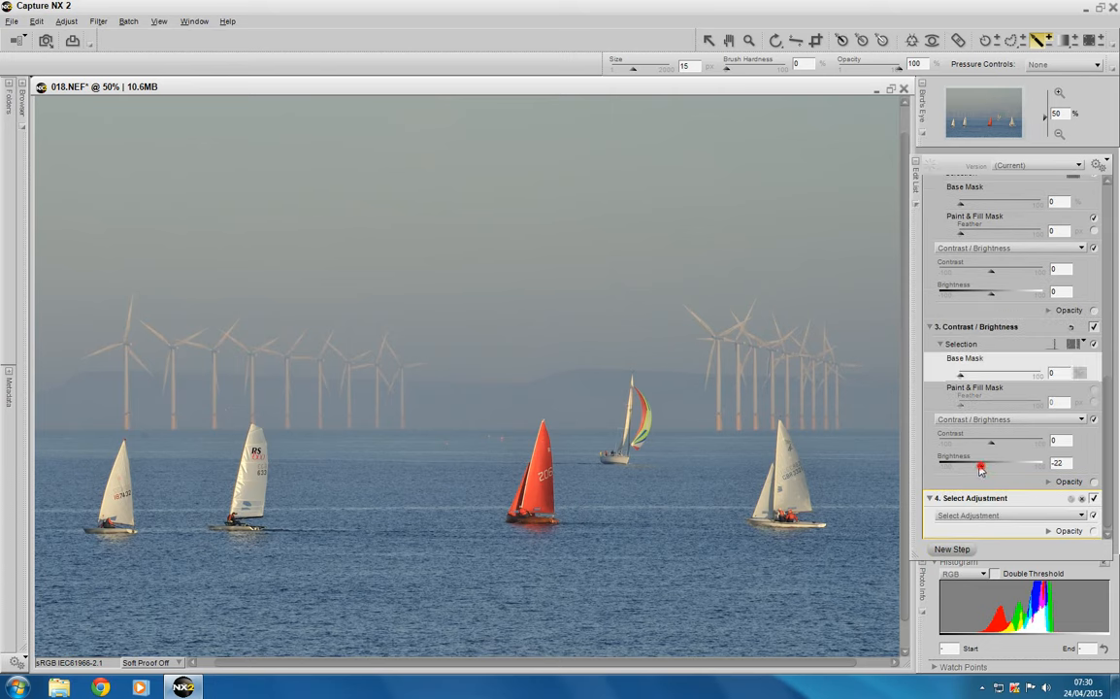
pyautogui.moveTo(977, 465); pyautogui.dragTo(970, 465)
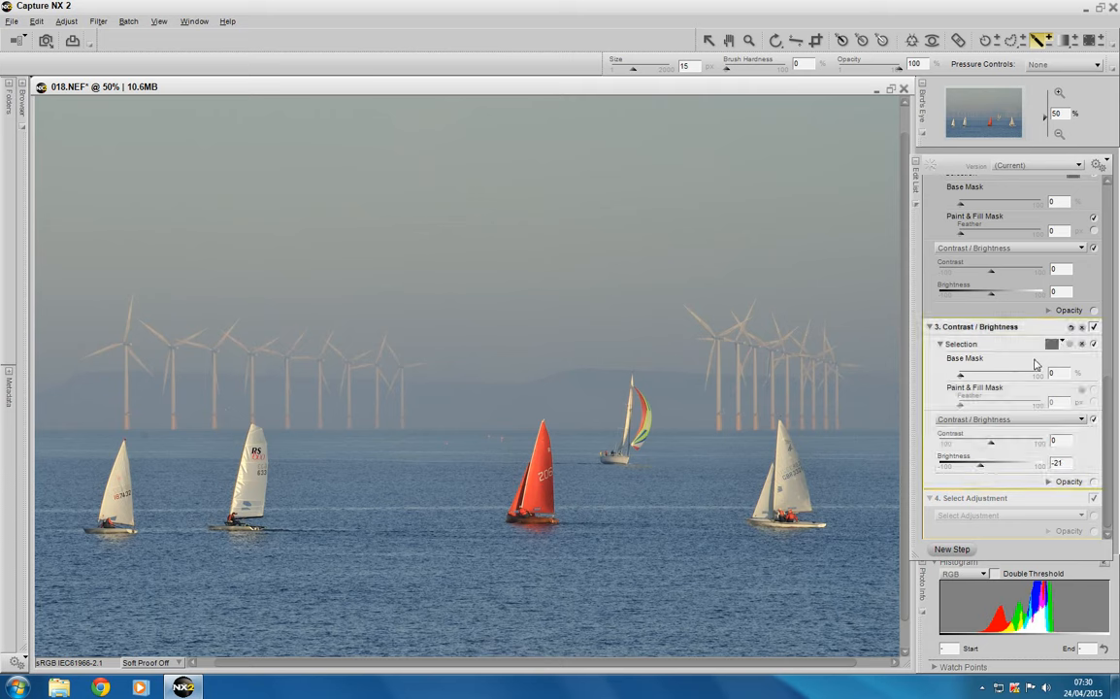
pyautogui.click(1094, 327)
pyautogui.hotkey('ctrl', 'z')
pyautogui.hotkey('ctrl', 'z')
# - Set the masked sky and sea's Contrast / Brightness adjustment in the second edit step to contrast 8 and brightness -21
pyautogui.moveTo(1109, 403); pyautogui.dragTo(1109, 336)
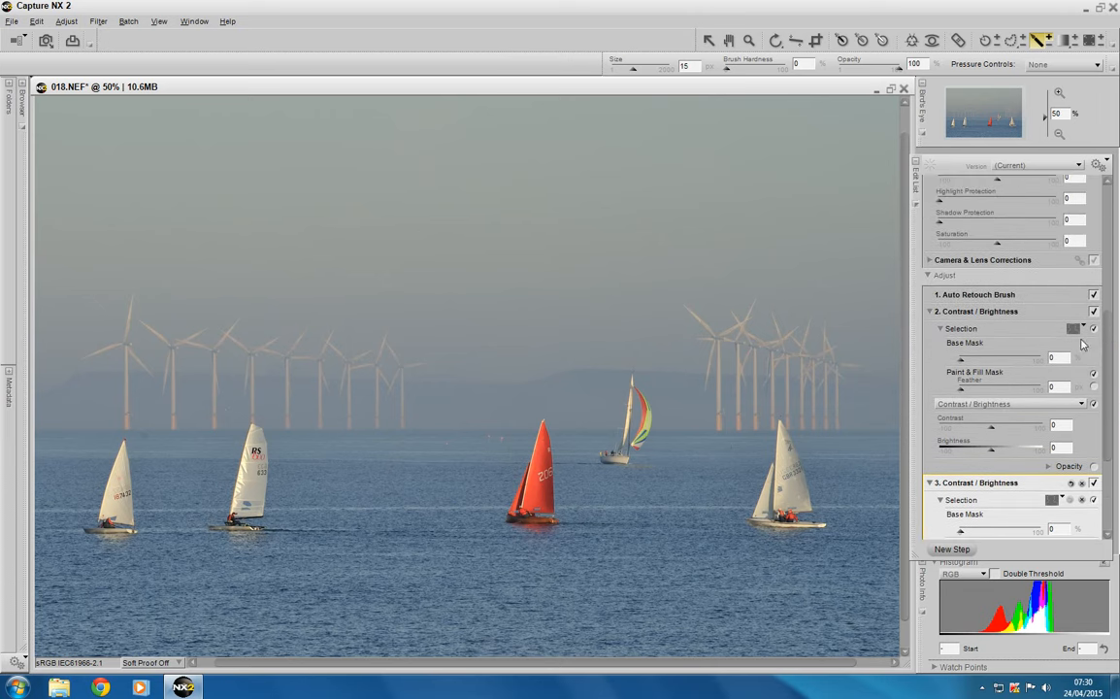
pyautogui.moveTo(991, 452); pyautogui.dragTo(987, 454)
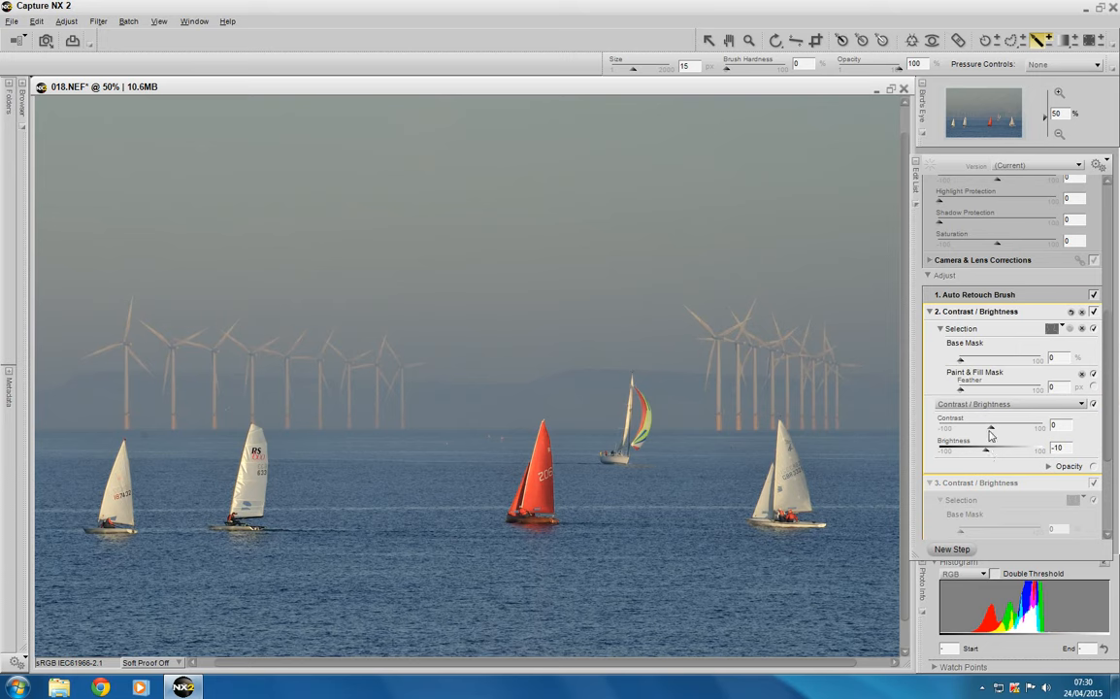
pyautogui.moveTo(991, 432); pyautogui.dragTo(981, 454)
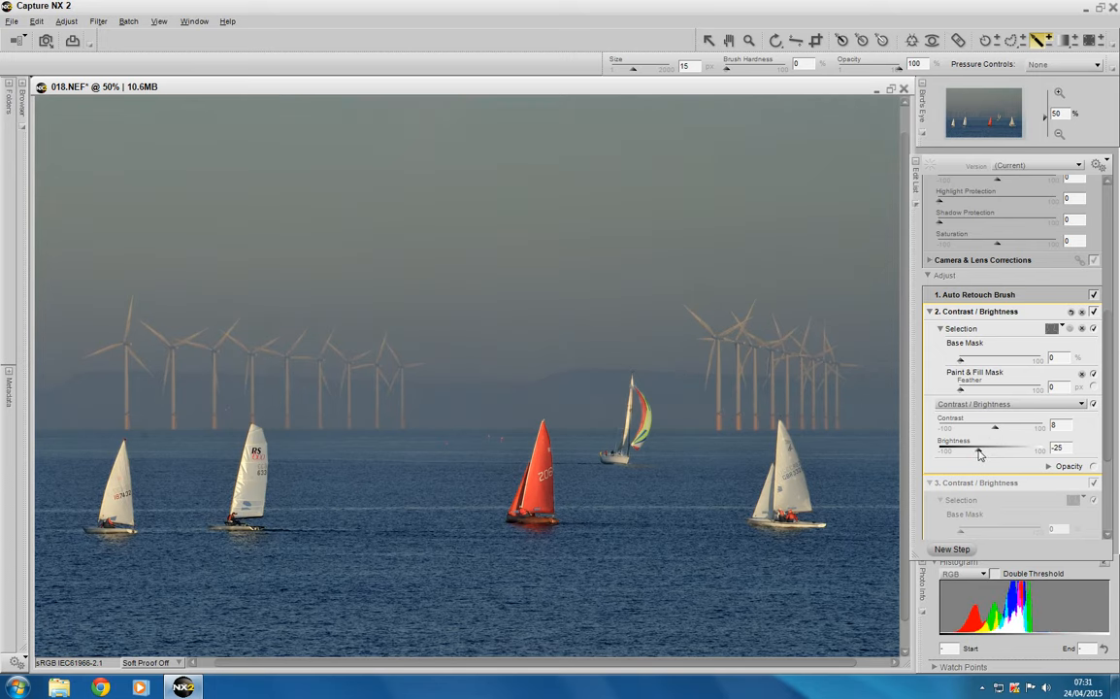
pyautogui.moveTo(978, 450); pyautogui.dragTo(981, 450)
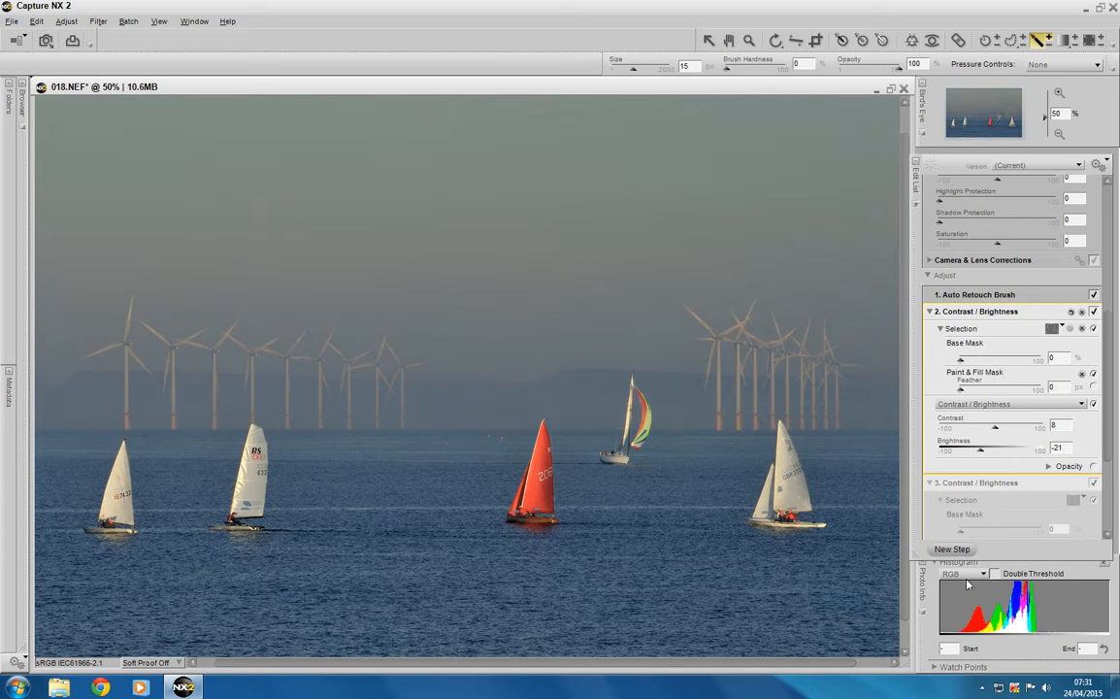
# - Add a new adjustment step after the two Contrast / Brightness steps and check the whole photo
pyautogui.click(953, 550)
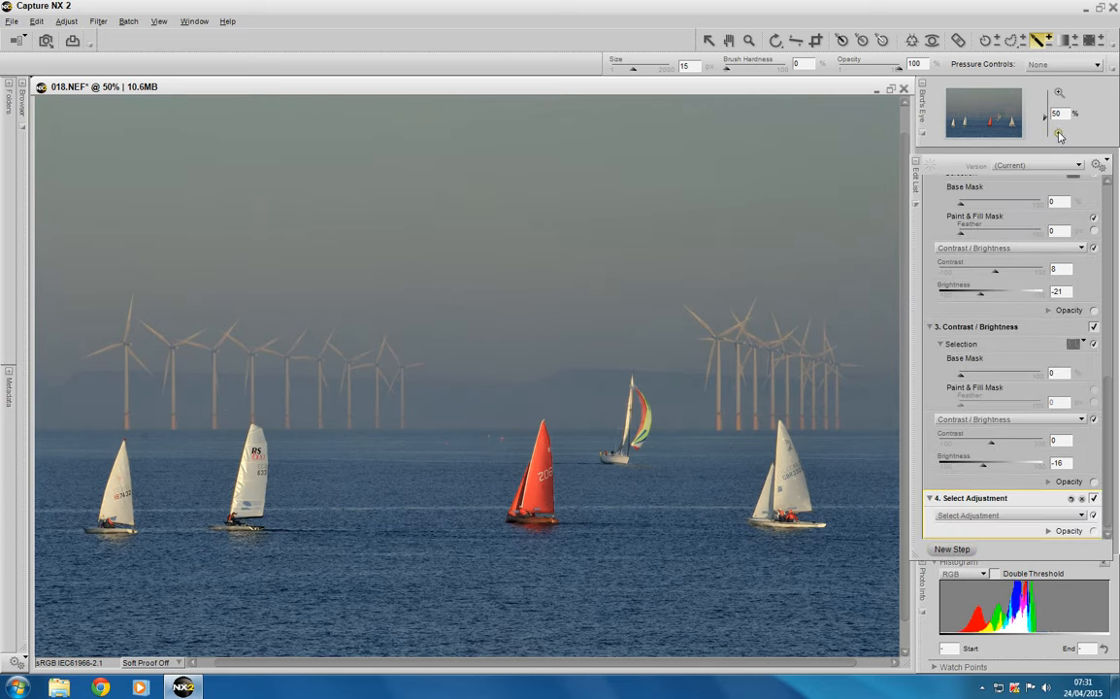
pyautogui.click(1058, 134)
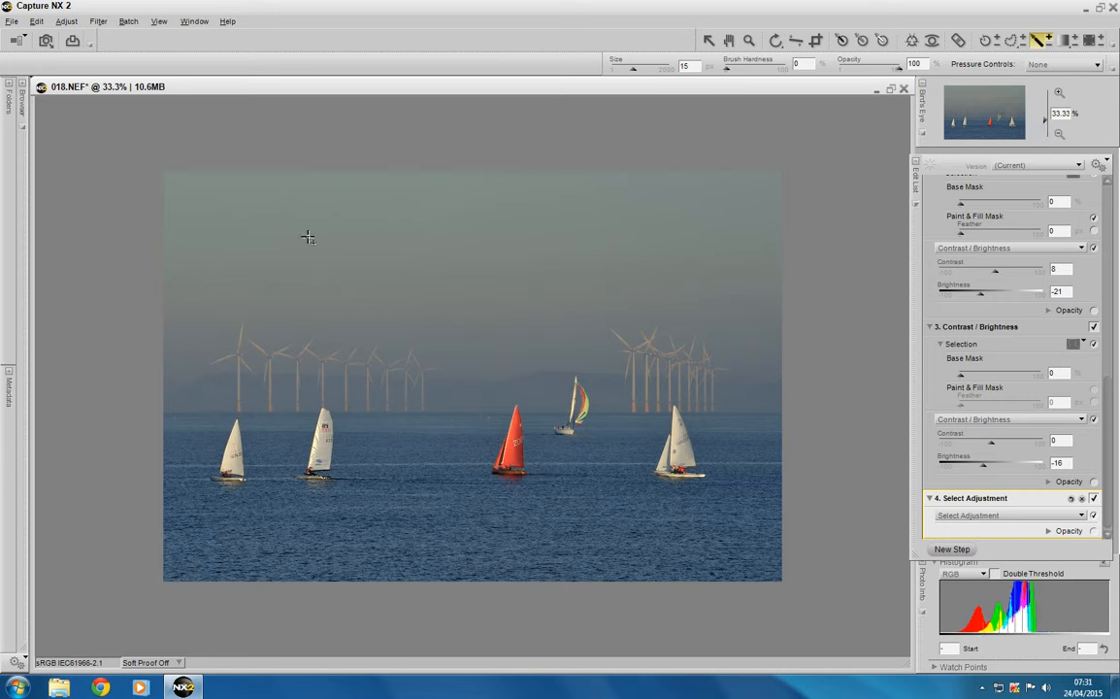
pyautogui.click(708, 40)
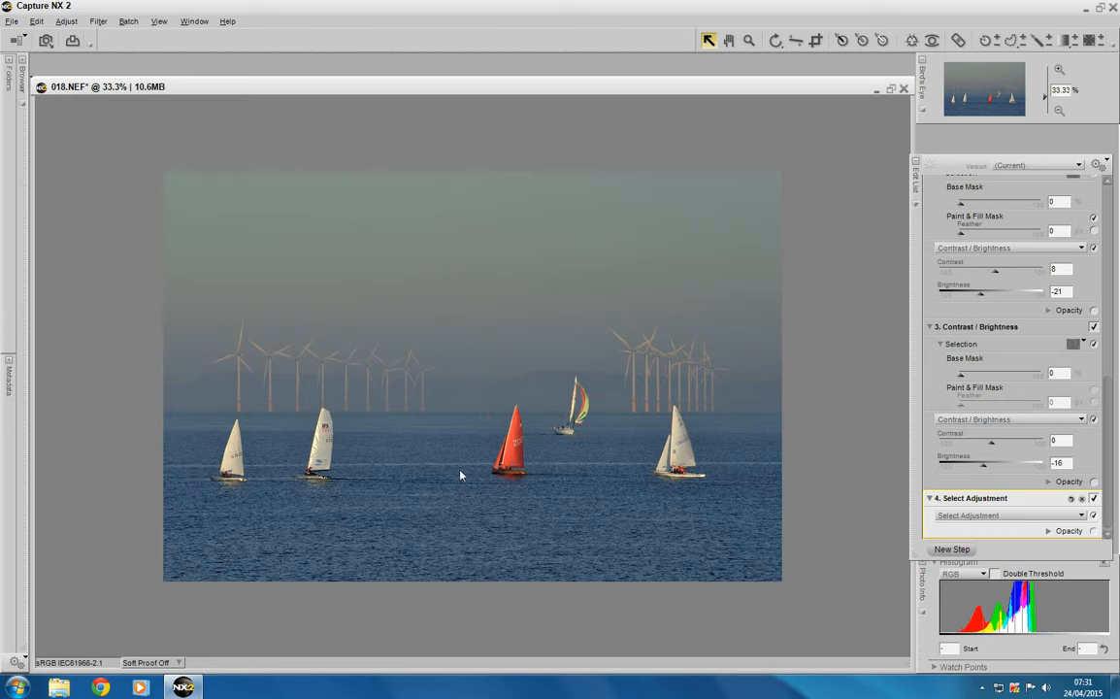
# - Retouch a blemish in the sky above the left-hand wind turbines with the Auto Retouch Brush
pyautogui.click(1060, 73)
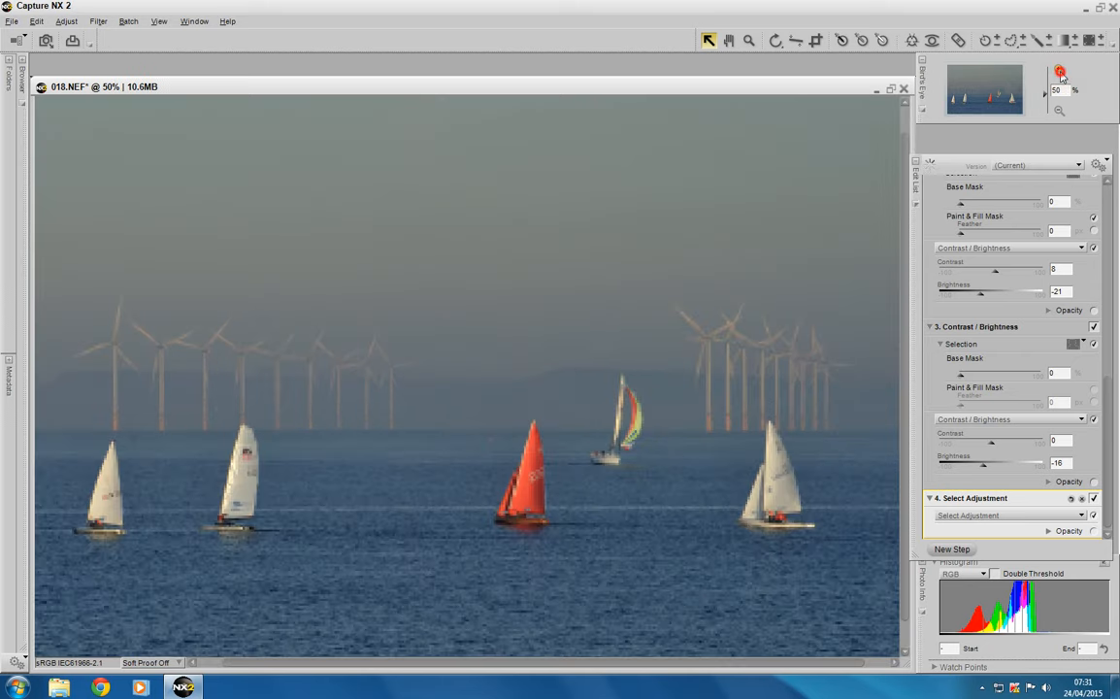
pyautogui.click(1060, 73)
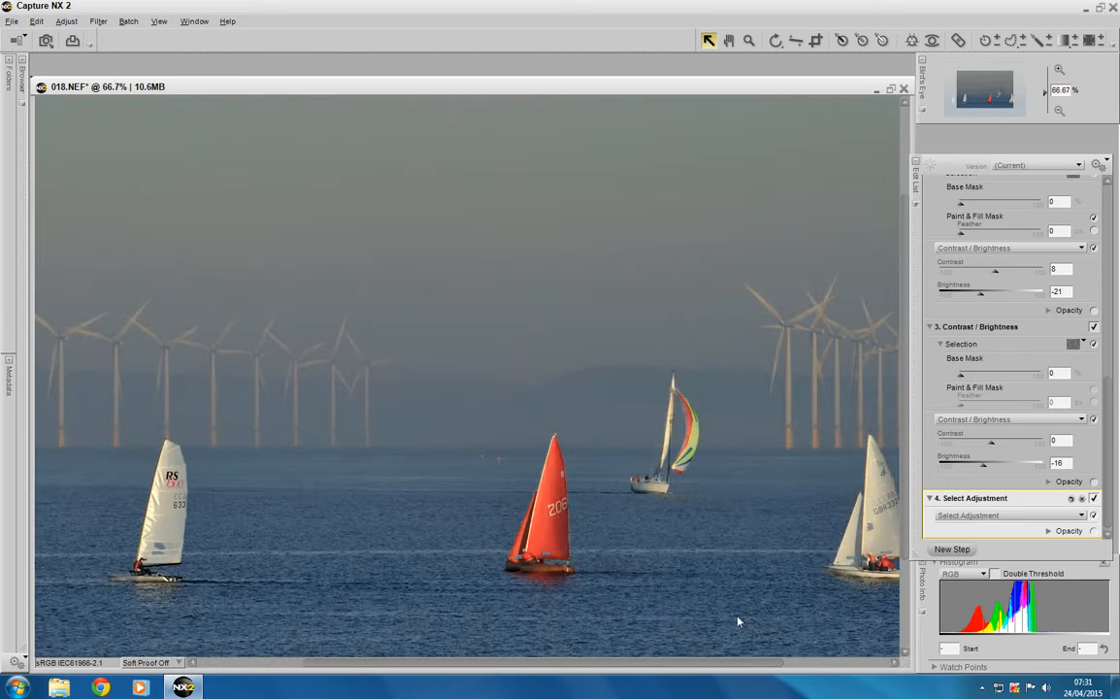
pyautogui.moveTo(756, 664); pyautogui.dragTo(622, 669)
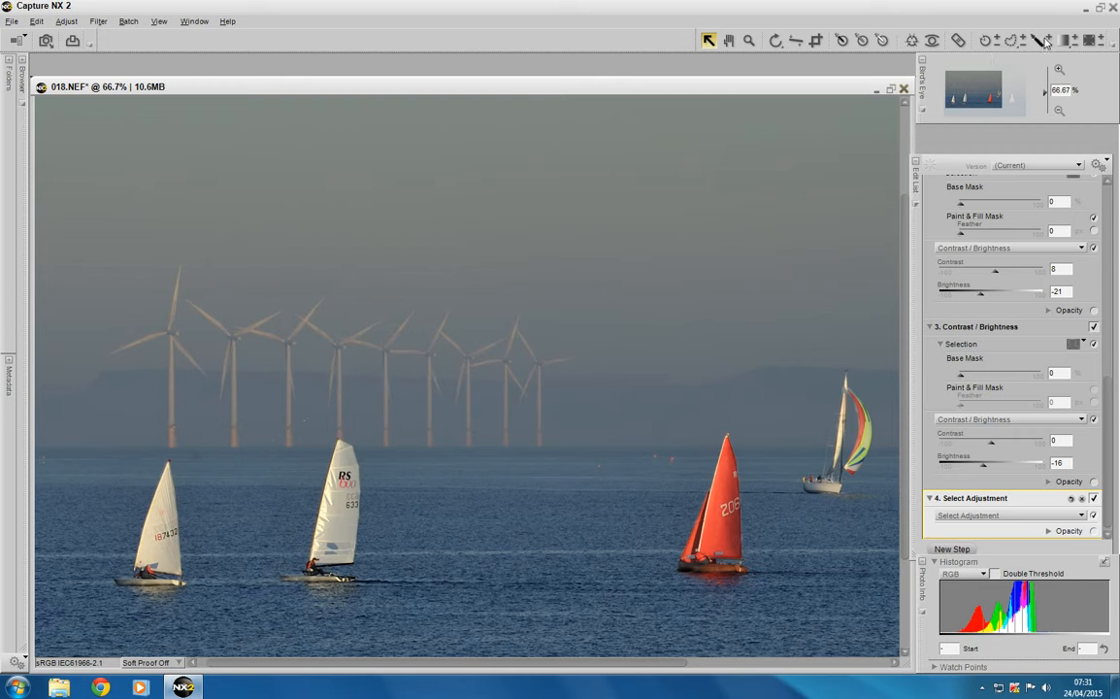
pyautogui.click(960, 41)
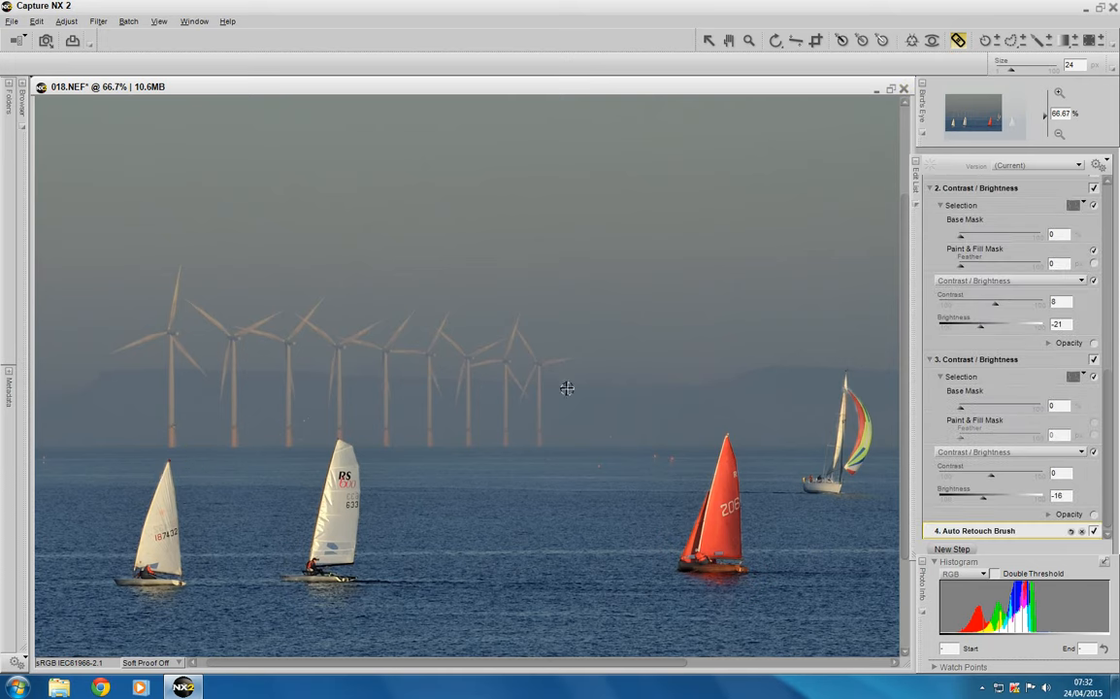
pyautogui.click(131, 192)
# - Bring the whole photo back into view and choose to keep the current Windows color scheme without showing the message again
pyautogui.click(1059, 134)
pyautogui.click(1059, 134)
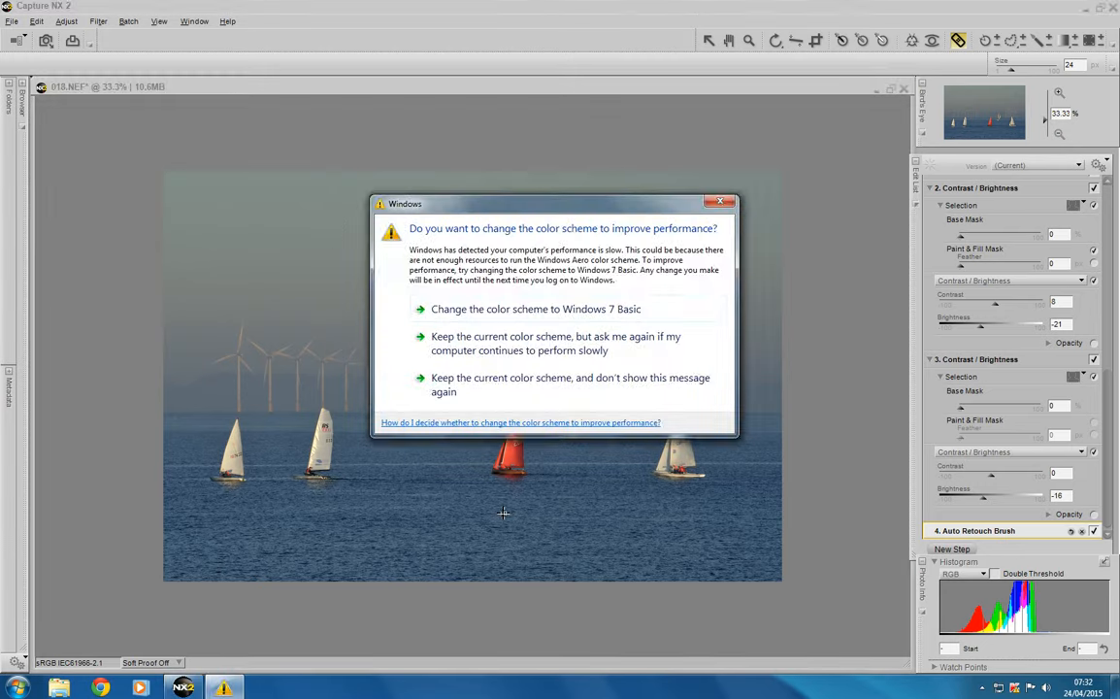
pyautogui.click(569, 384)
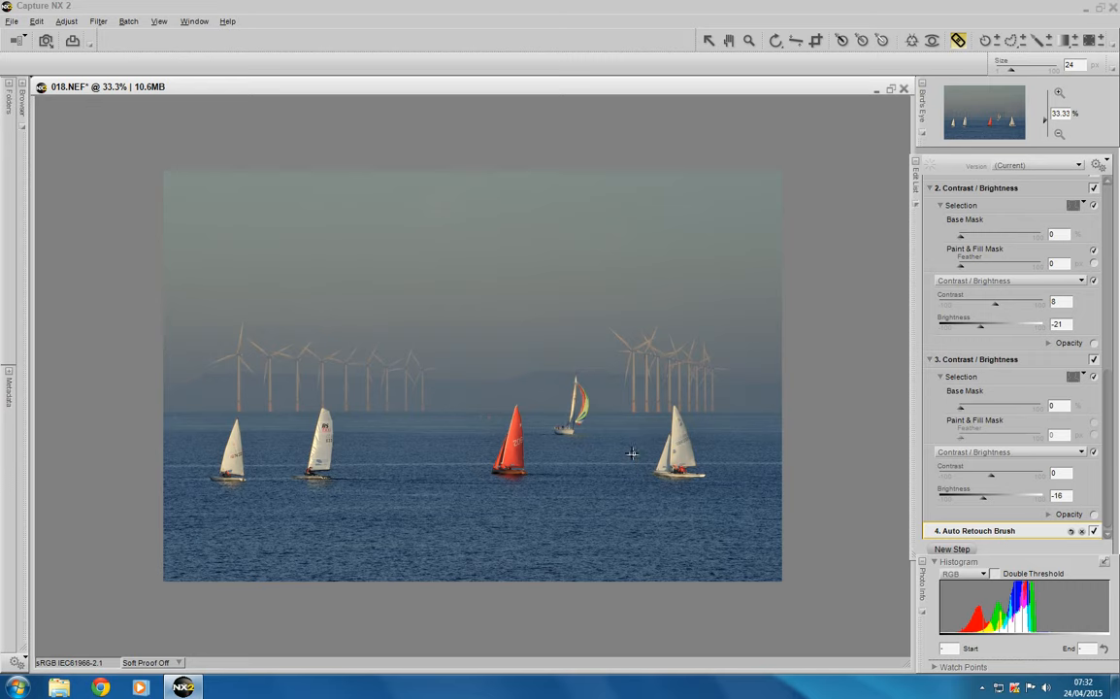